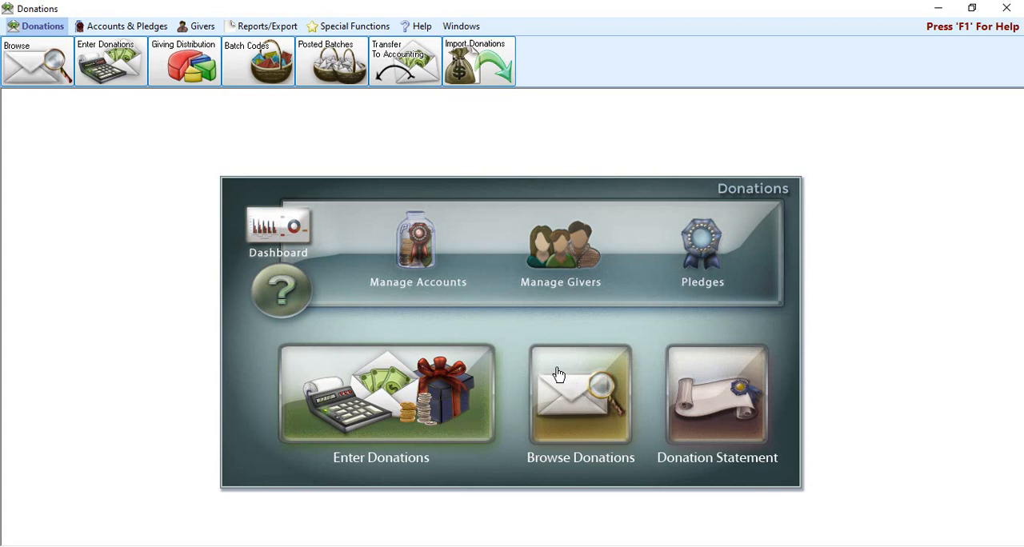
# Step: Open the setup window for the Donations Log Report
pyautogui.click(268, 29)
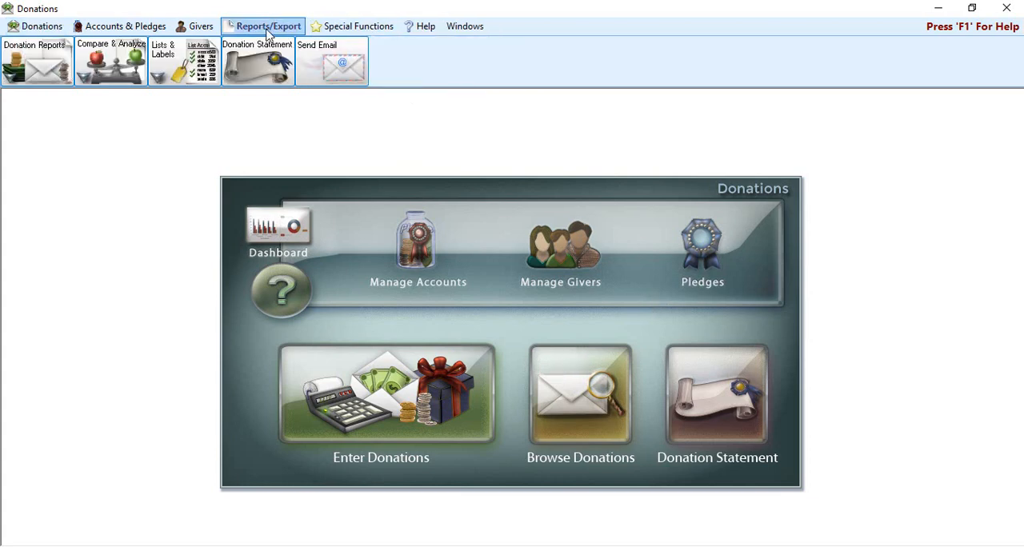
pyautogui.click(50, 61)
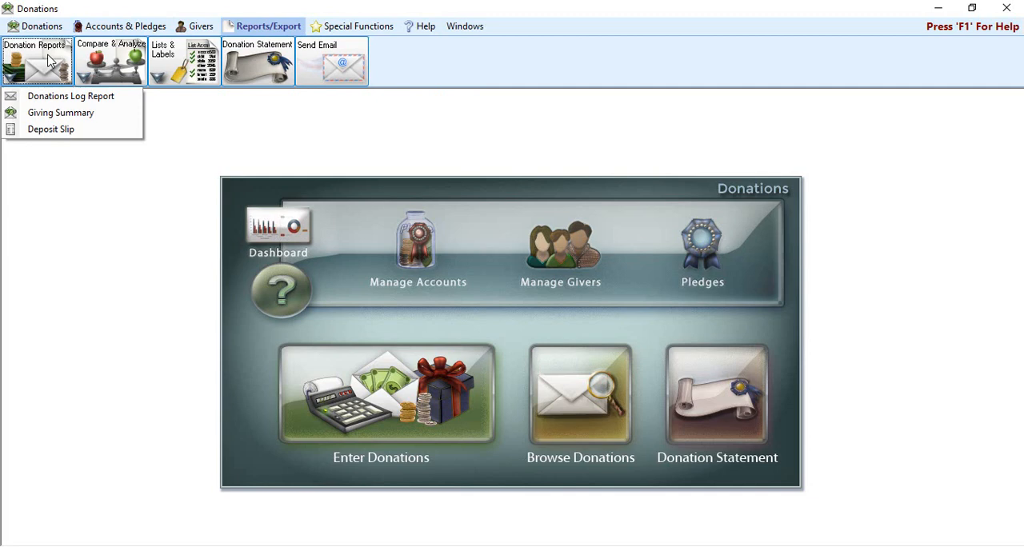
pyautogui.click(69, 97)
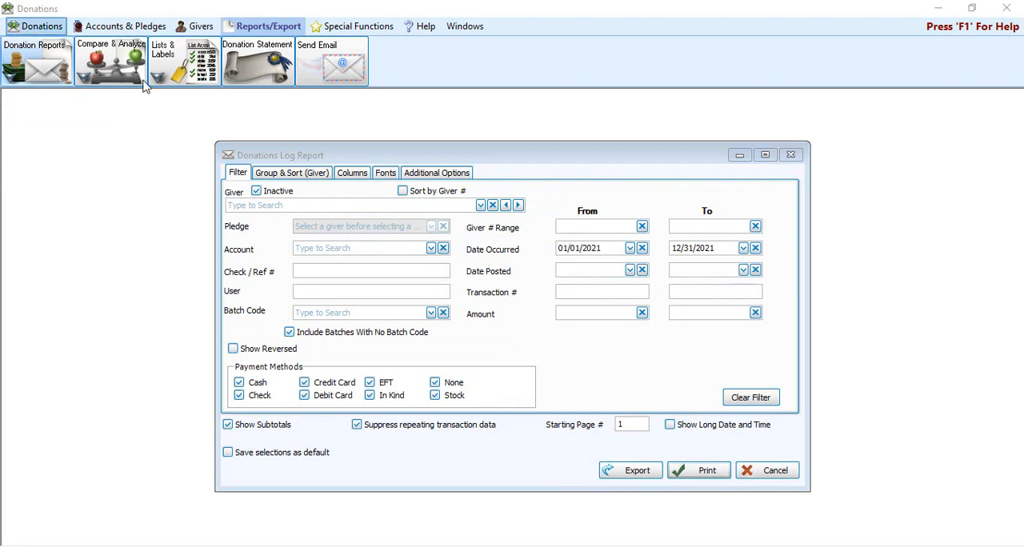
pyautogui.click(505, 157)
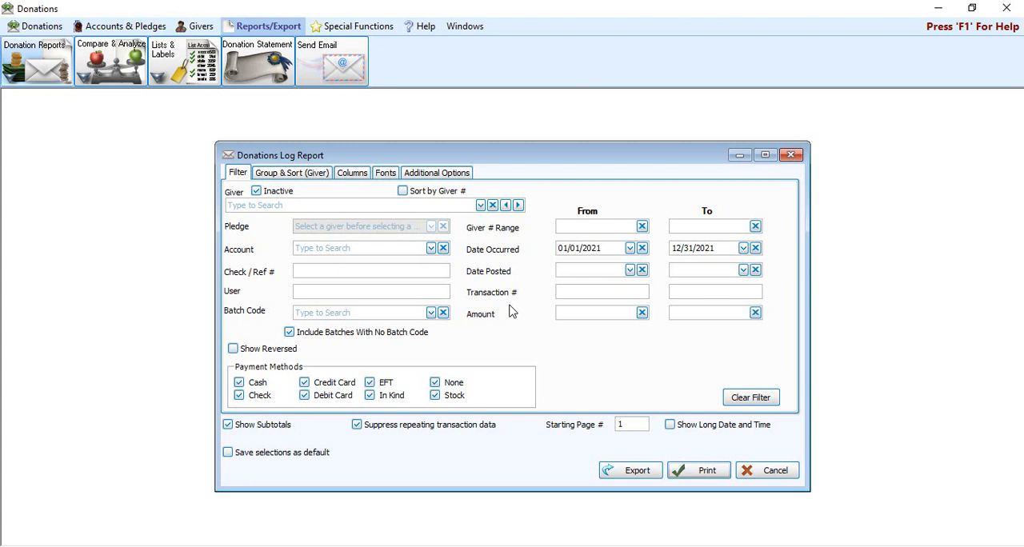
# Step: Filter the report to the first individual giver listed and preview it, closing the preview when done
pyautogui.click(374, 204)
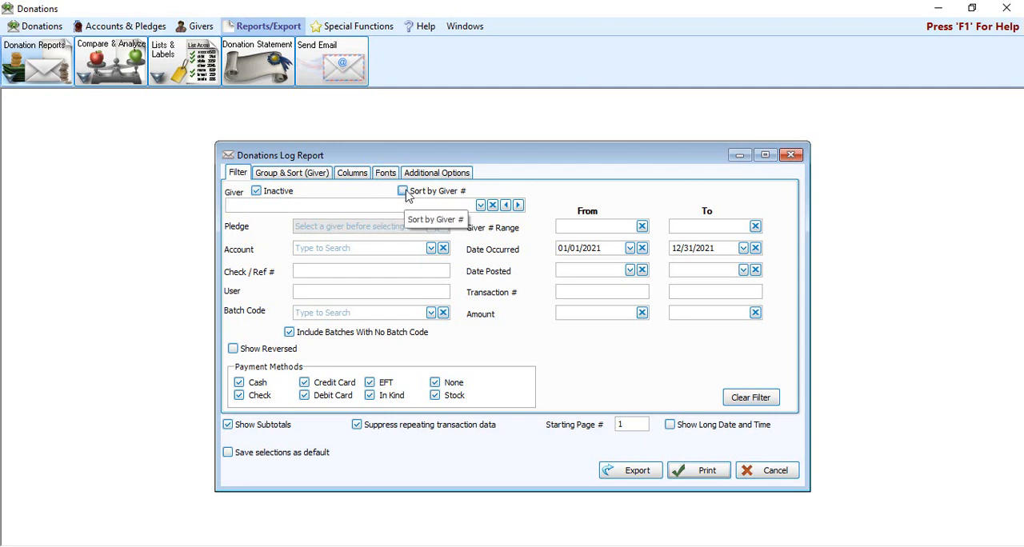
pyautogui.click(481, 206)
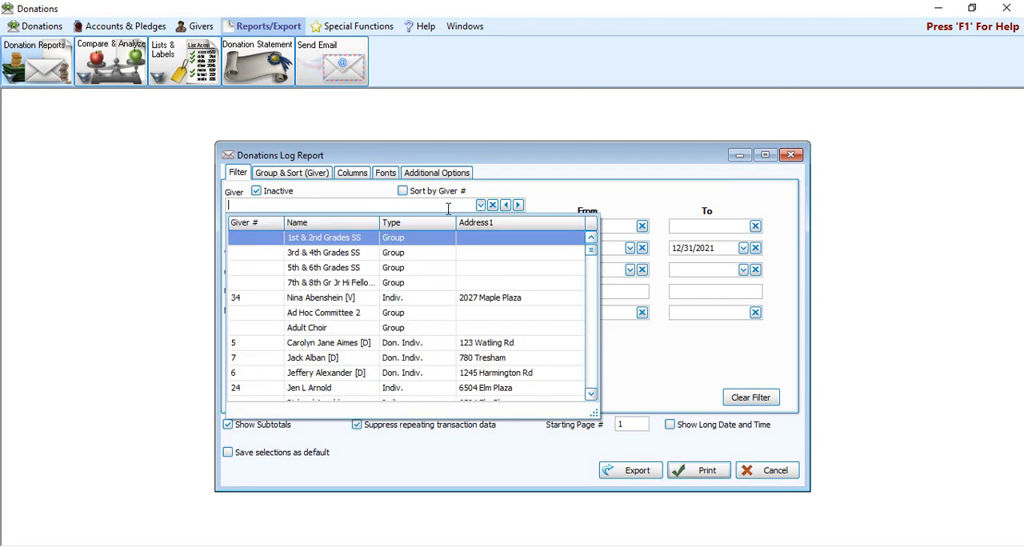
pyautogui.click(353, 297)
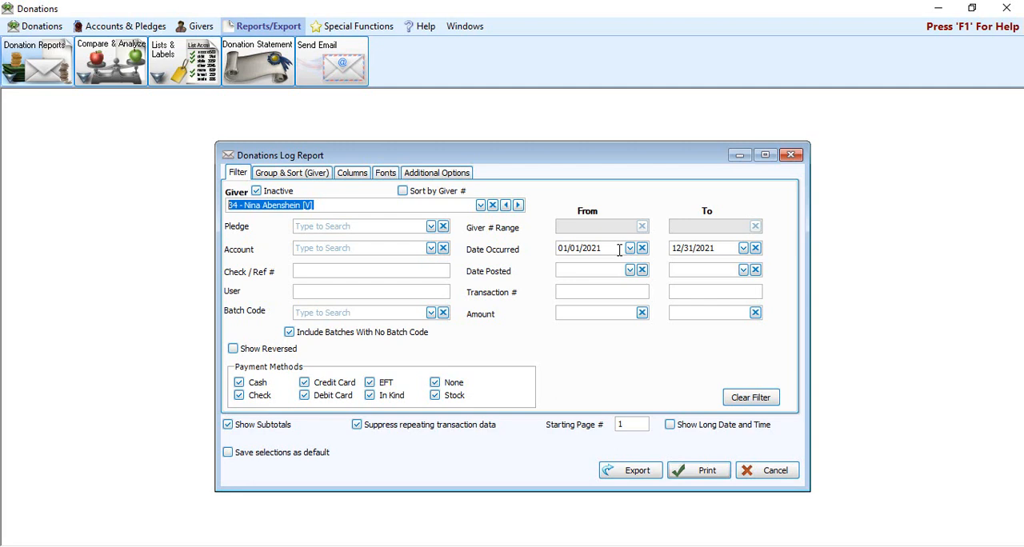
pyautogui.click(697, 474)
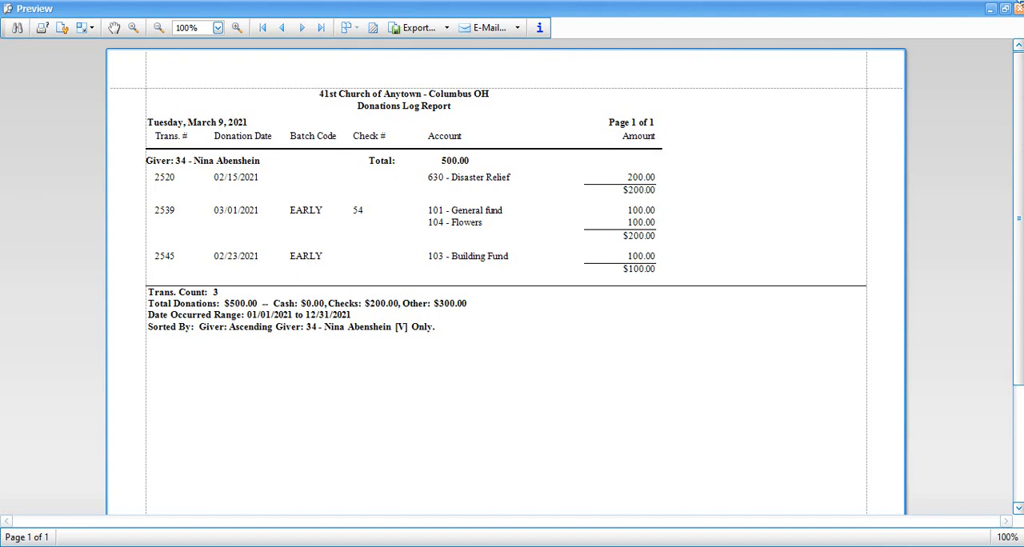
pyautogui.click(1019, 9)
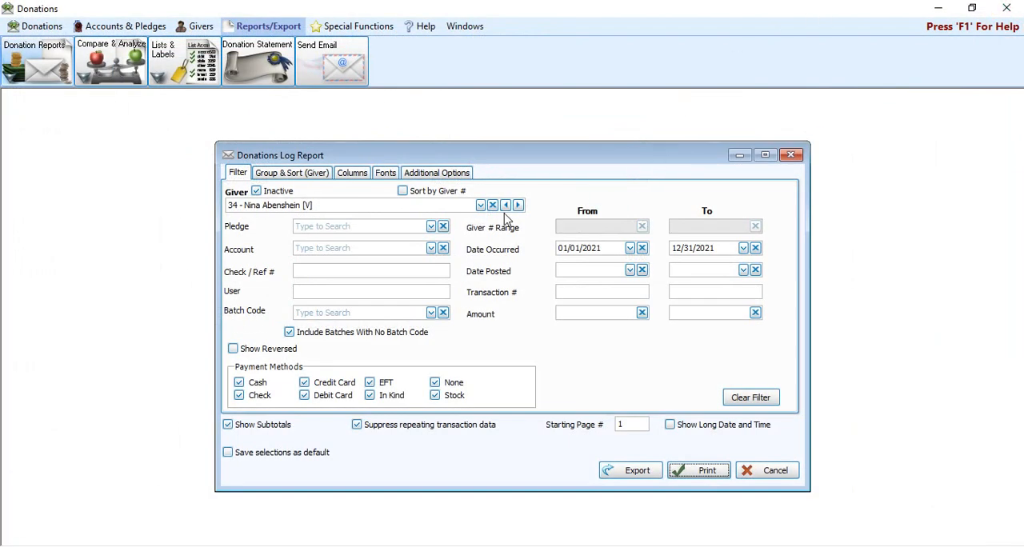
# Step: Clear the giver filter and preview the donations log for all givers, looking through its first two pages before closing it
pyautogui.click(493, 208)
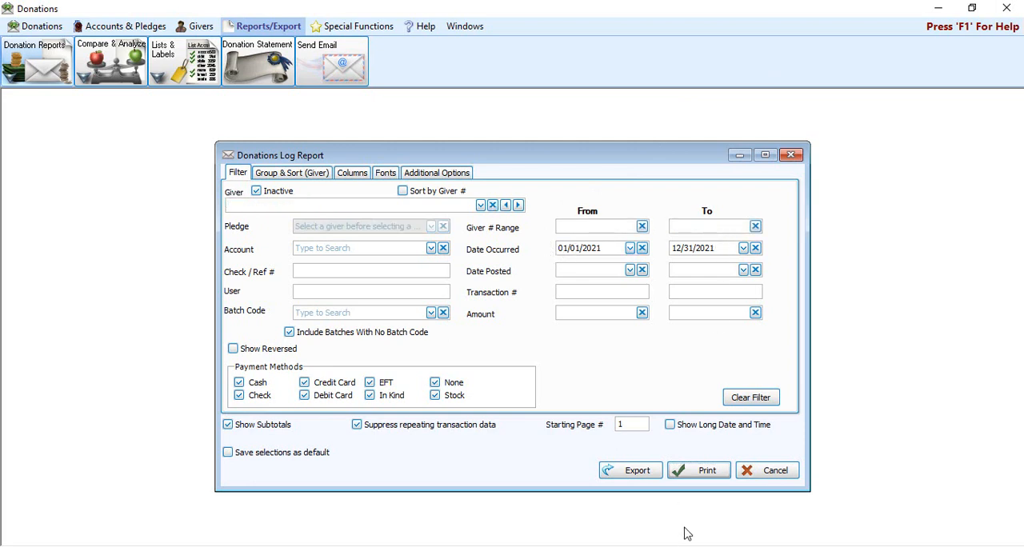
pyautogui.click(718, 473)
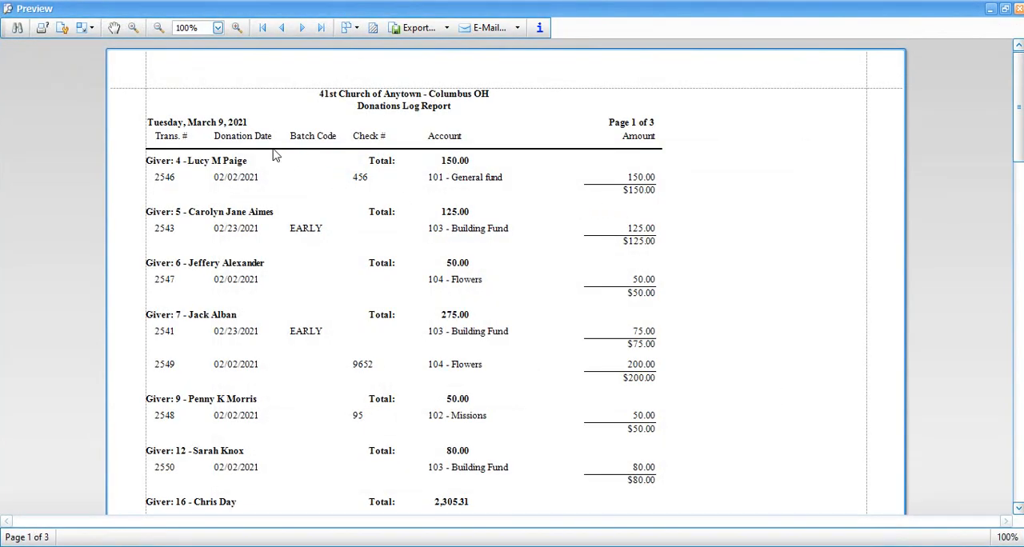
pyautogui.scroll(-3, 264, 254)
pyautogui.scroll(-7, 264, 254)
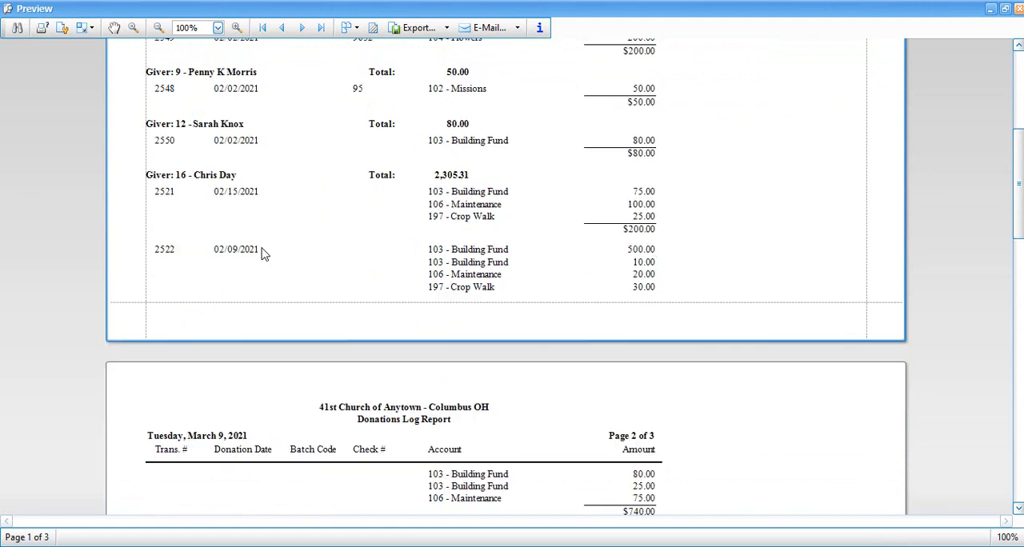
pyautogui.scroll(-1, 264, 253)
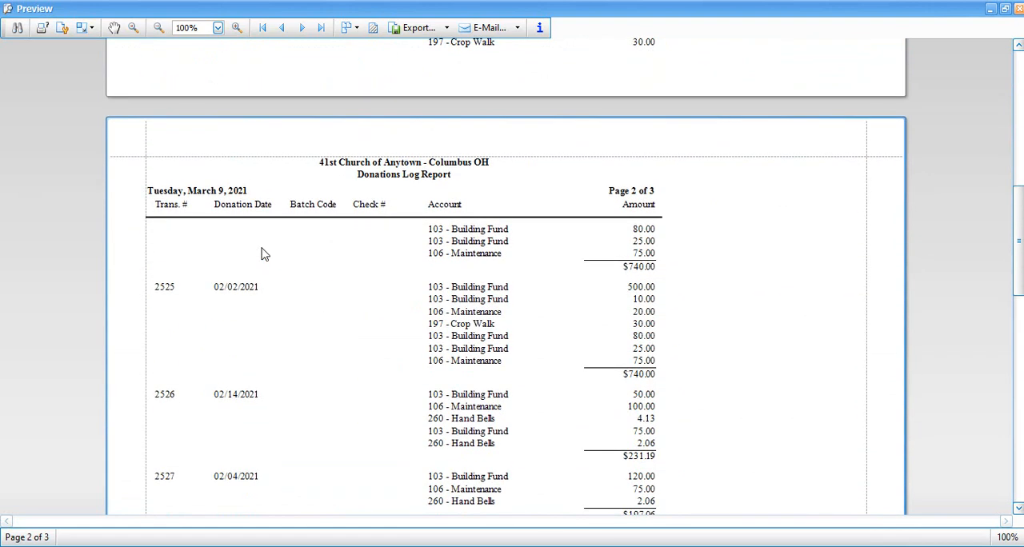
pyautogui.scroll(10, 264, 254)
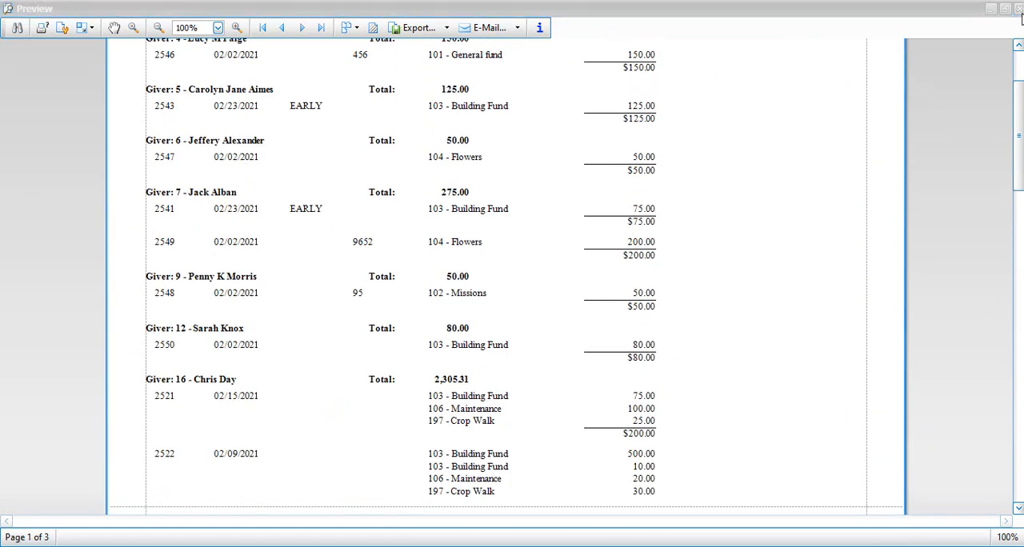
pyautogui.click(1017, 9)
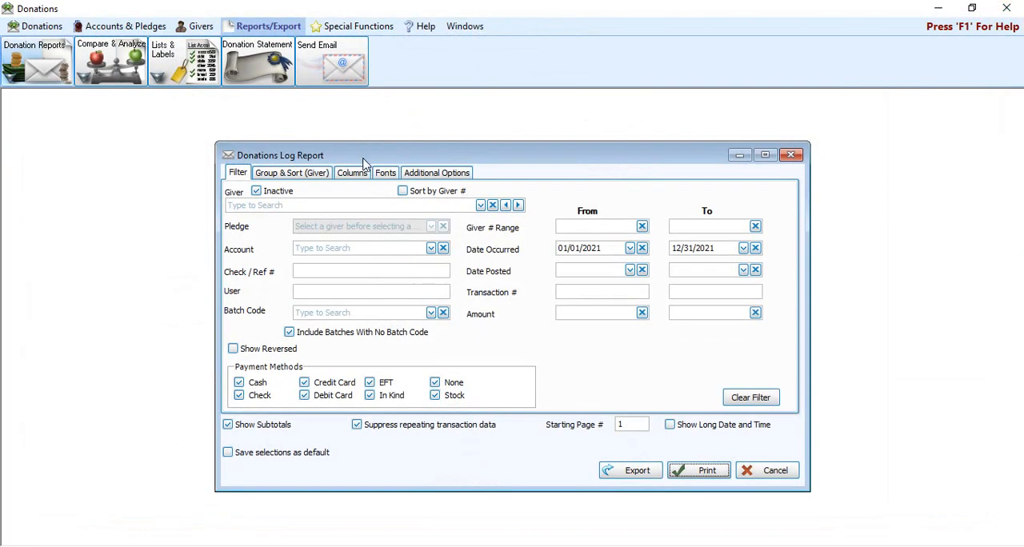
# Step: Try filtering by the first individual giver's Building Fund pledge, and clear both the pledge and giver filters
pyautogui.click(480, 206)
pyautogui.click(335, 307)
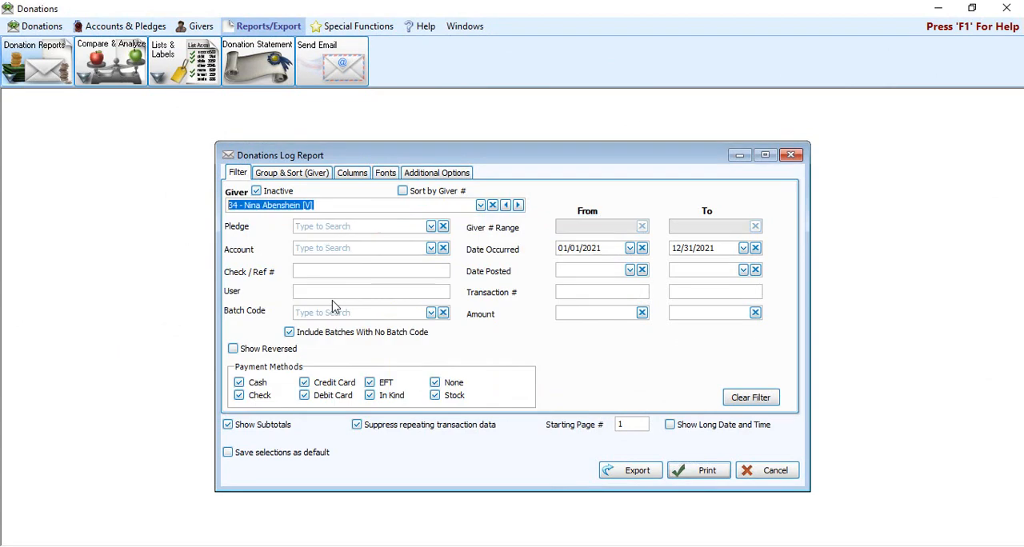
pyautogui.click(432, 227)
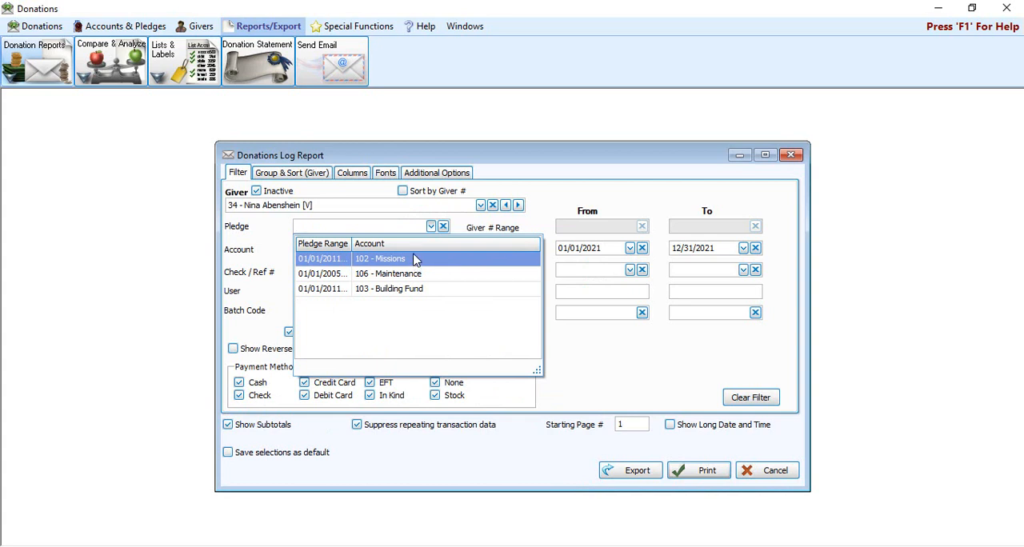
pyautogui.click(385, 293)
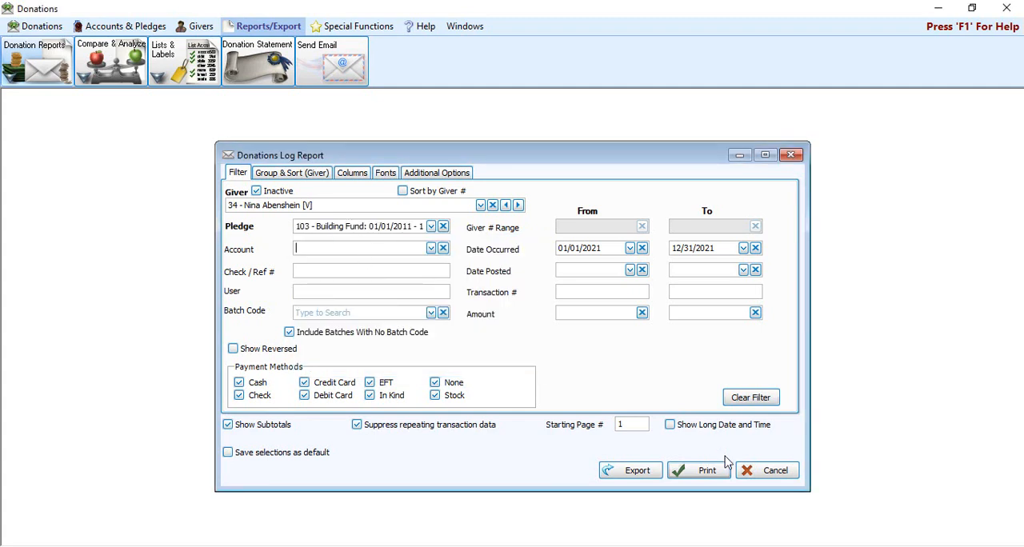
pyautogui.click(444, 227)
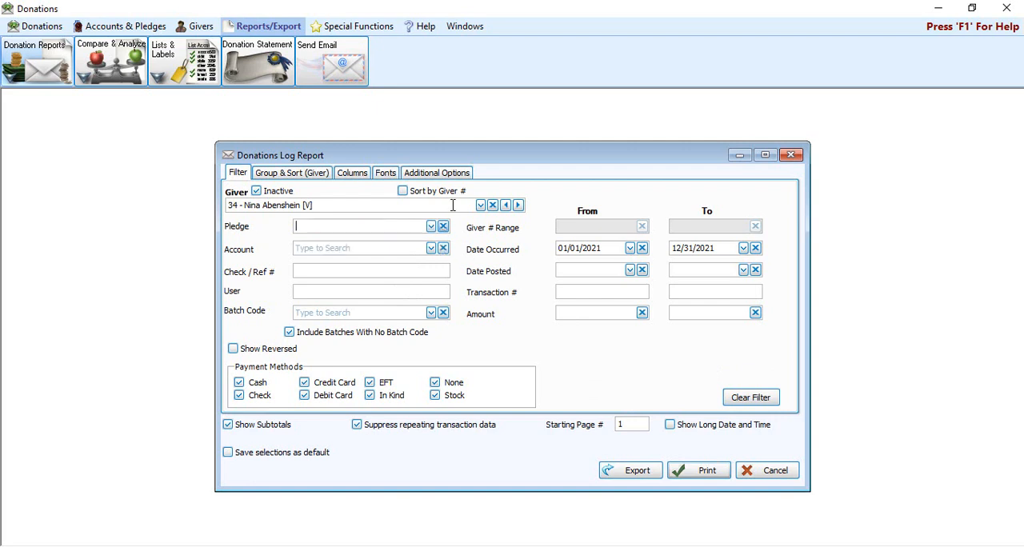
pyautogui.click(493, 205)
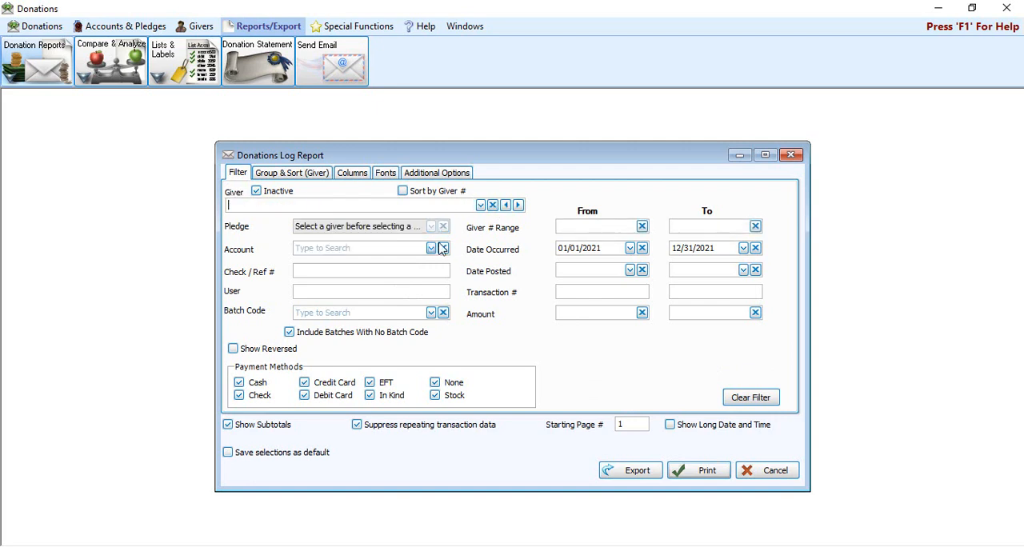
# Step: Filter the report by the Building Fund account and preview it, closing the preview when done
pyautogui.click(420, 251)
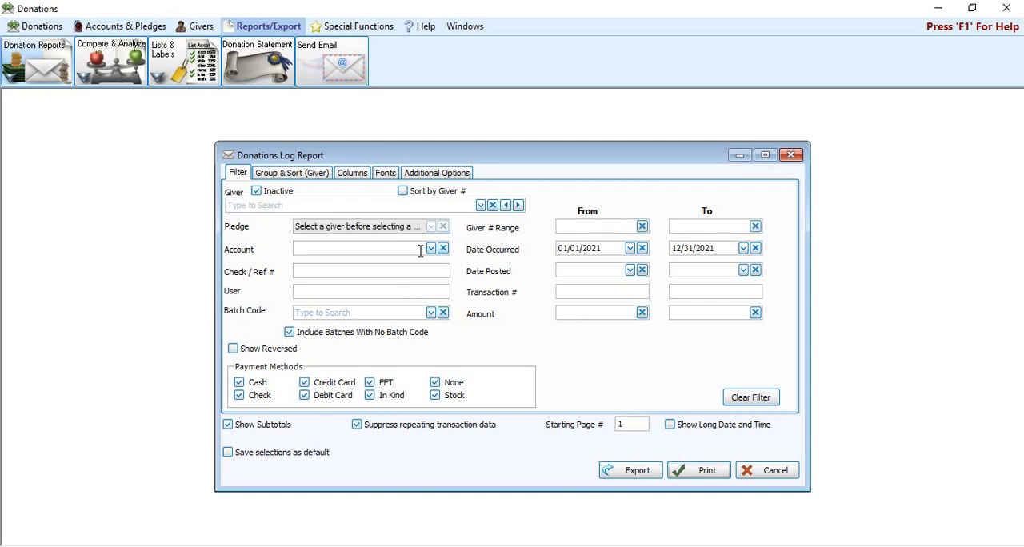
pyautogui.click(430, 248)
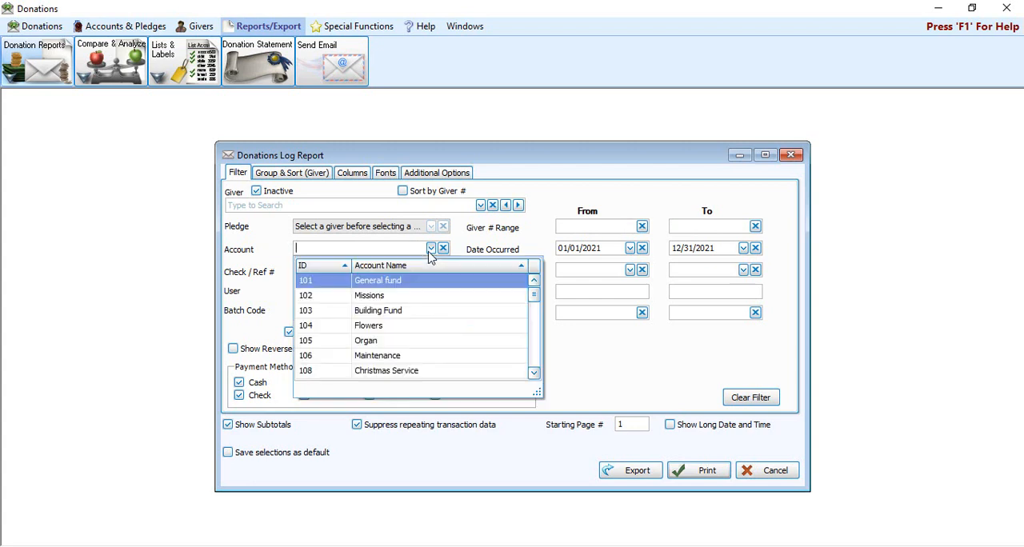
pyautogui.click(392, 278)
pyautogui.click(430, 248)
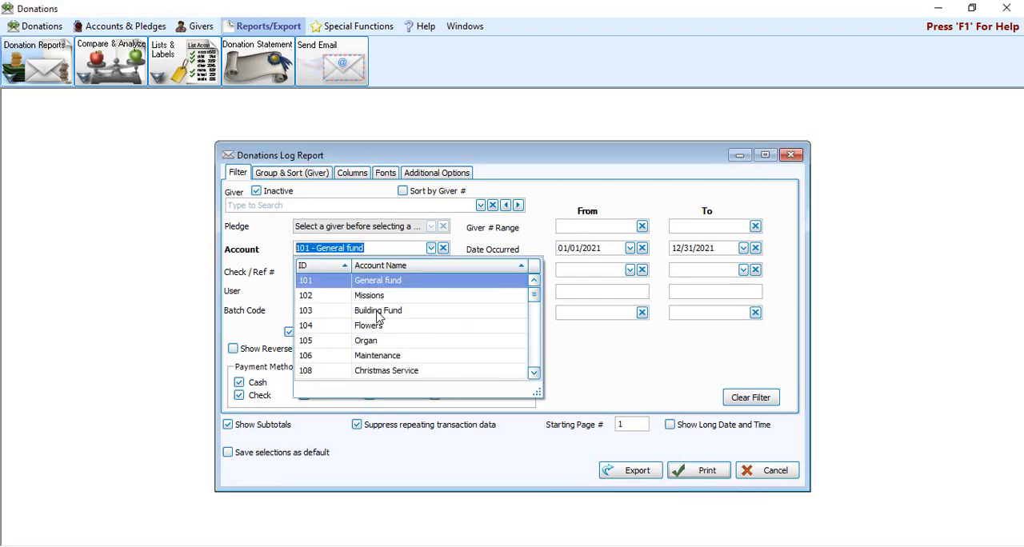
pyautogui.click(380, 313)
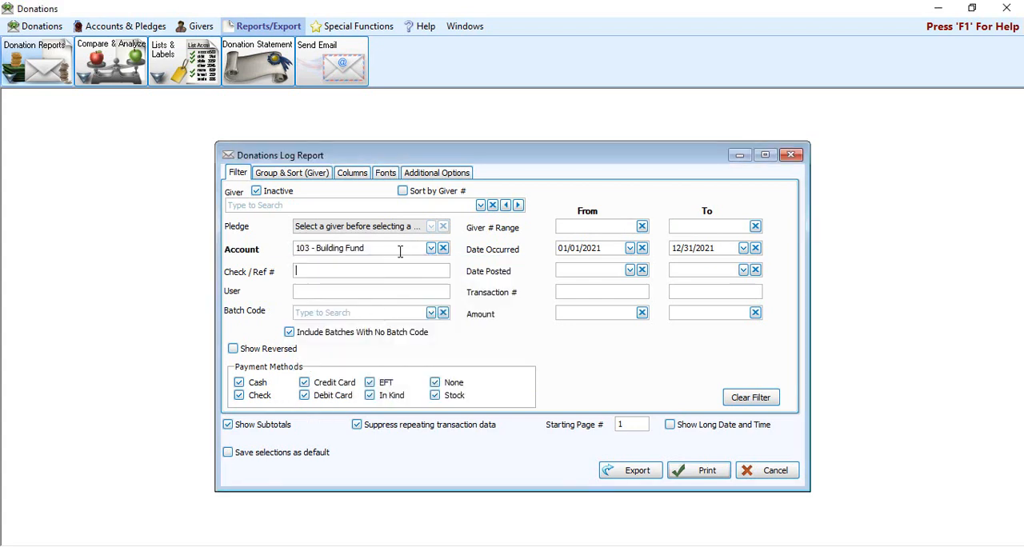
pyautogui.click(702, 472)
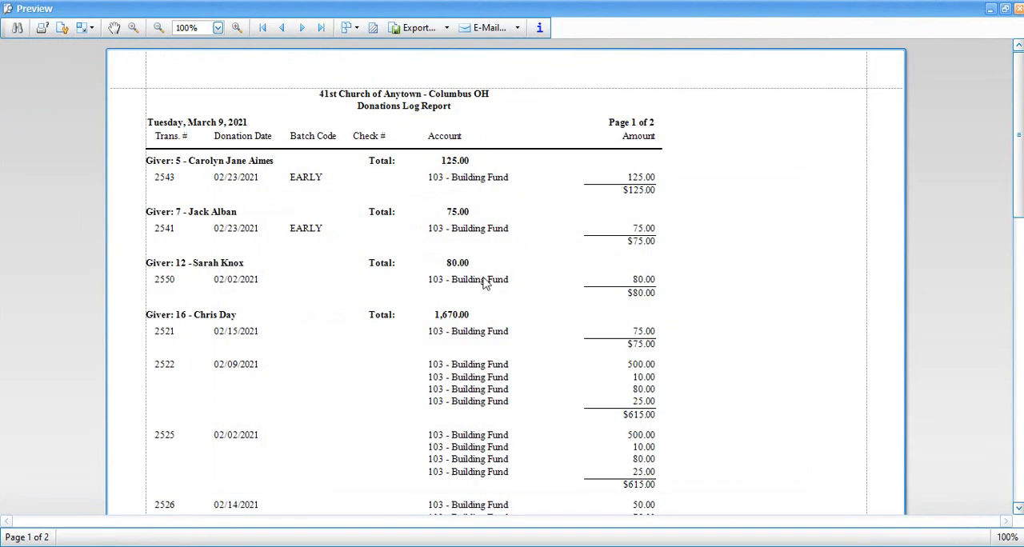
pyautogui.click(1018, 10)
# Step: Replace the account filter with batch code EARLY - 9:00 Service and preview the report, closing the preview when done
pyautogui.click(444, 249)
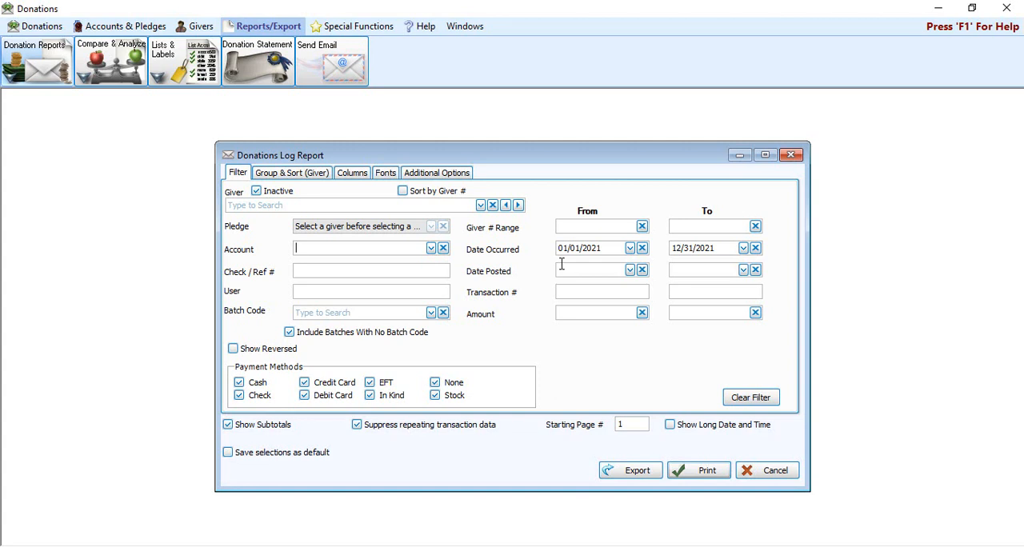
pyautogui.click(417, 275)
pyautogui.click(390, 293)
pyautogui.click(431, 313)
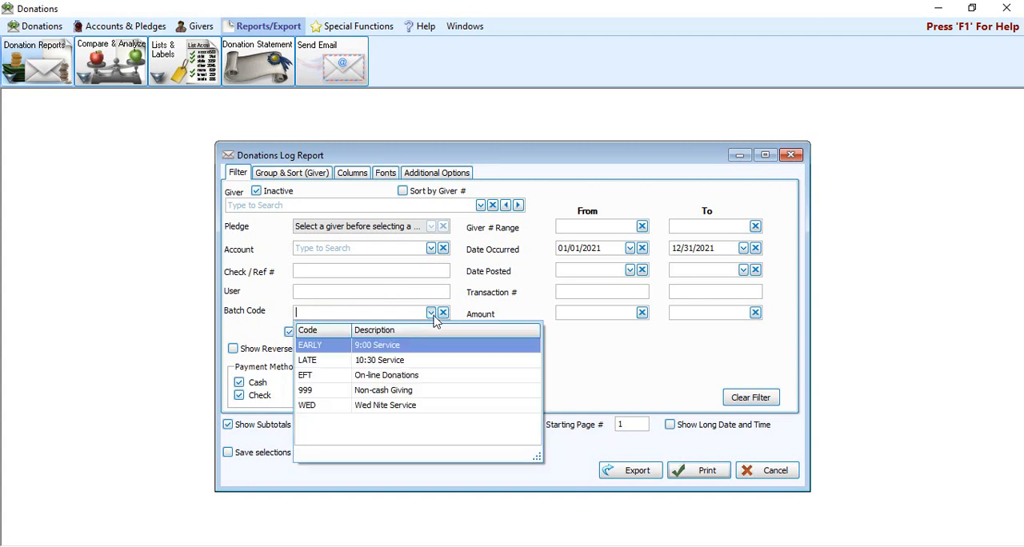
pyautogui.click(402, 346)
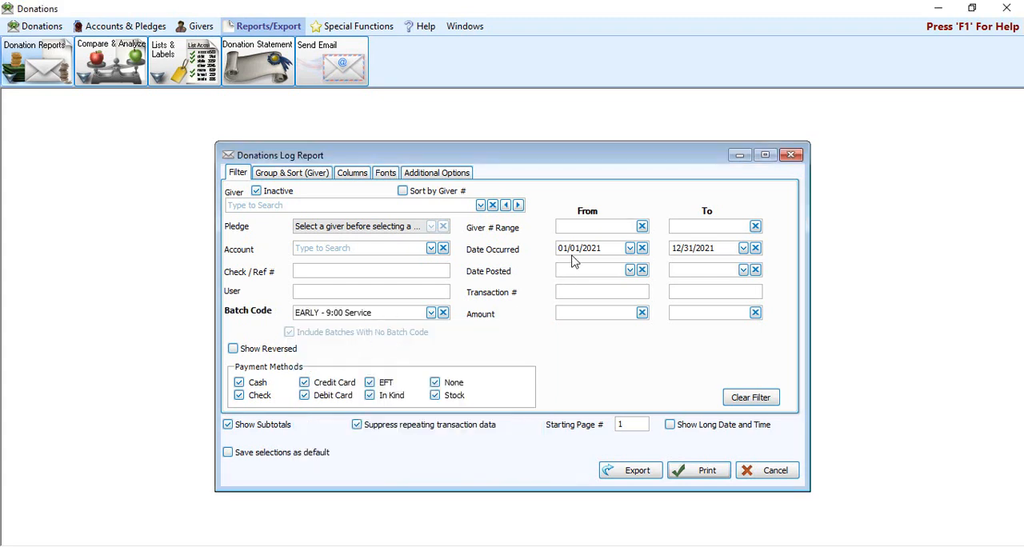
pyautogui.click(706, 473)
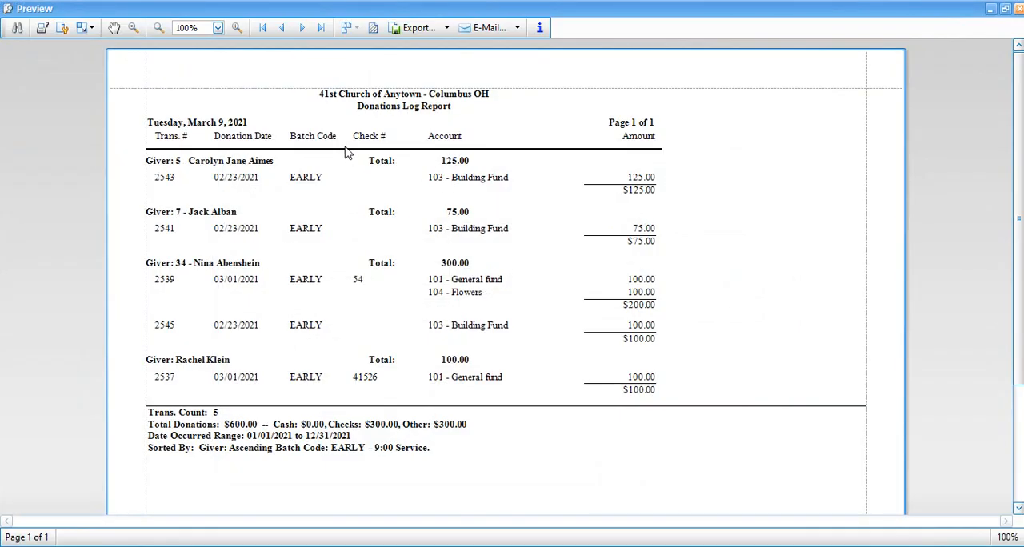
pyautogui.click(1018, 9)
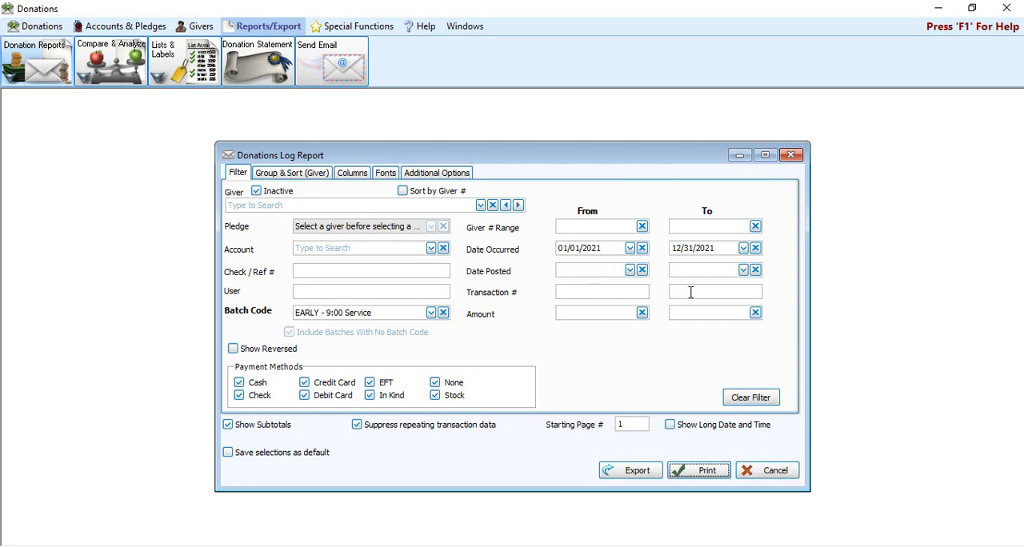
# Step: Clear the batch code and reset all report filters, preview the unfiltered donations log with subtotals, and close the preview
pyautogui.click(610, 315)
pyautogui.click(444, 313)
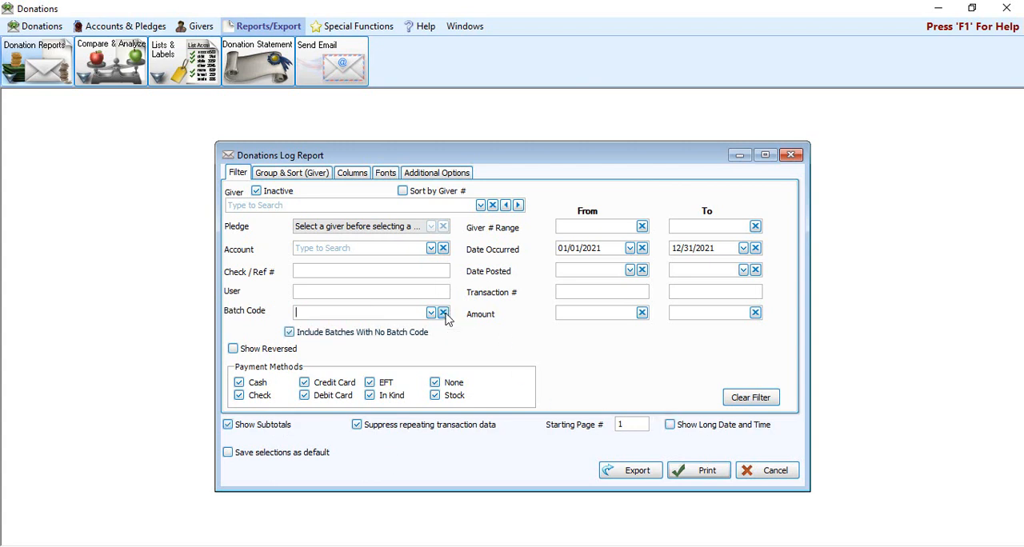
pyautogui.click(748, 399)
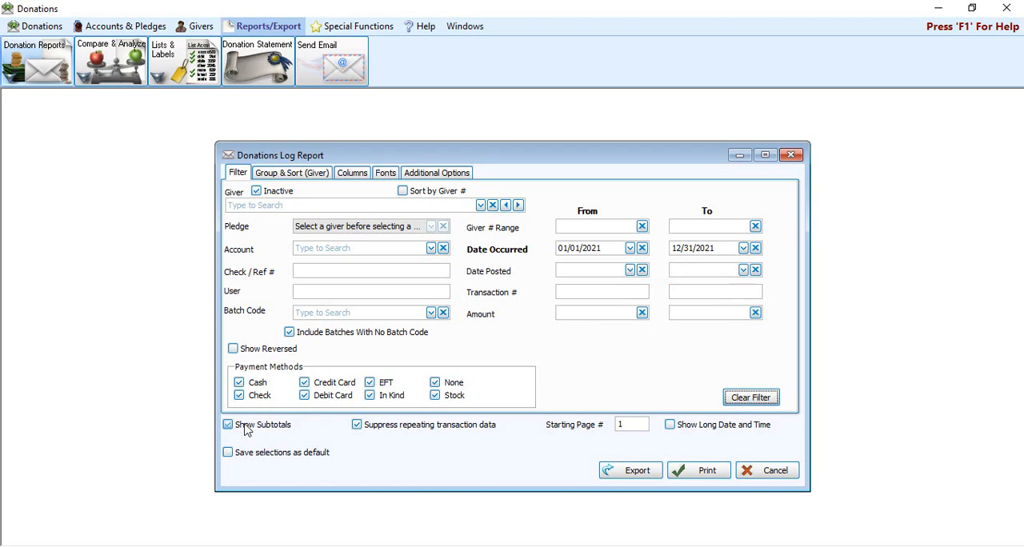
pyautogui.click(684, 472)
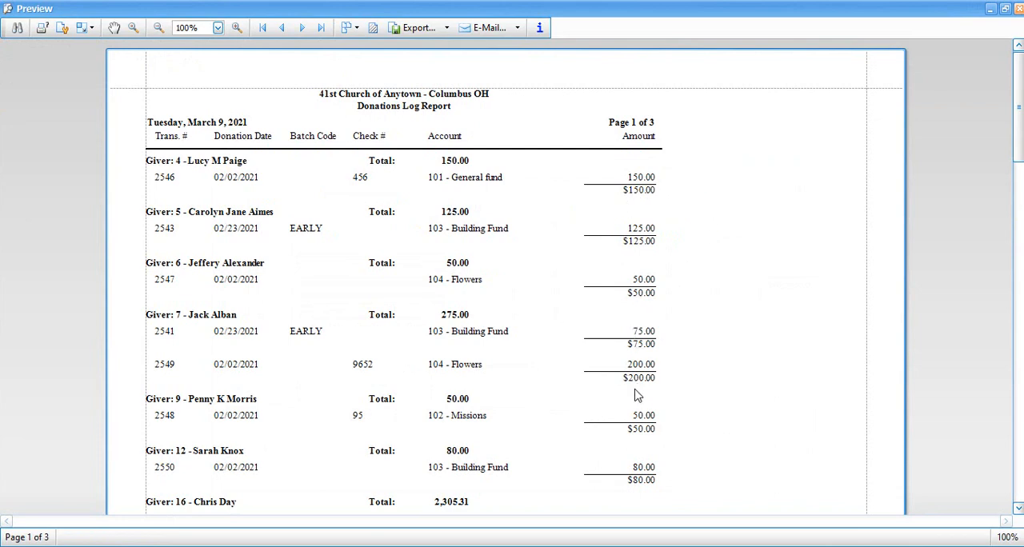
pyautogui.scroll(-3, 645, 445)
pyautogui.scroll(-3, 644, 445)
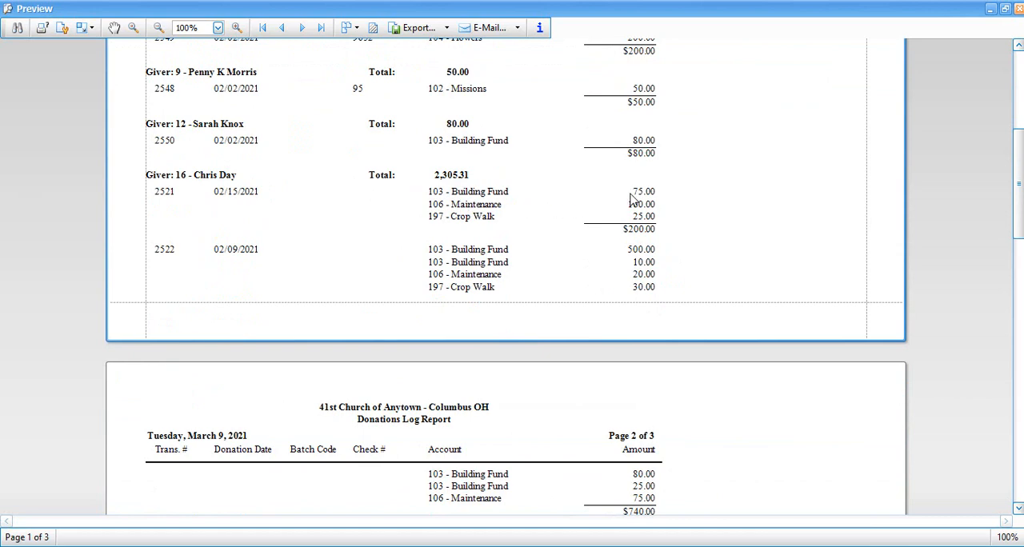
pyautogui.click(1017, 8)
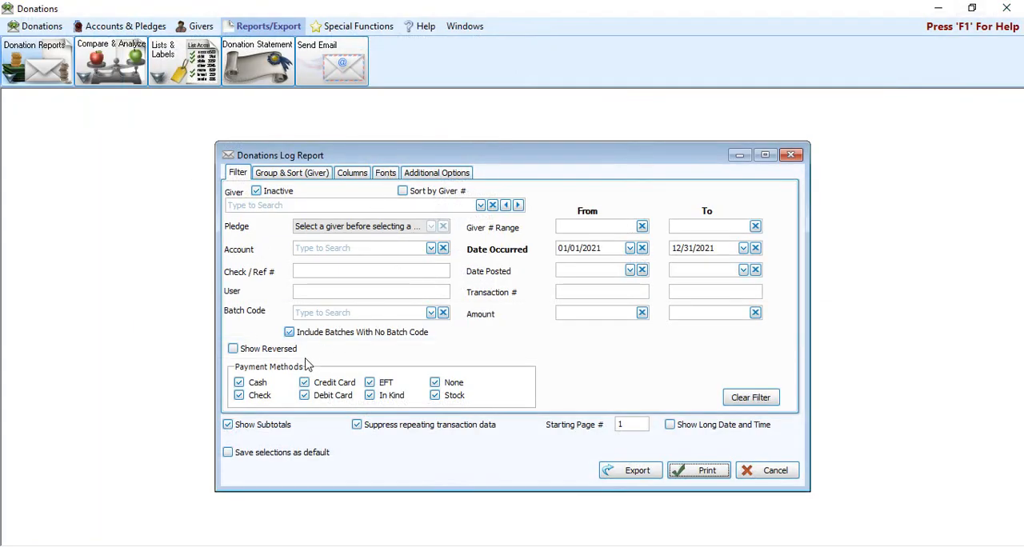
# Step: Preview the unfiltered donations log with subtotals turned off, look through the listed transactions, and close the preview
pyautogui.click(696, 473)
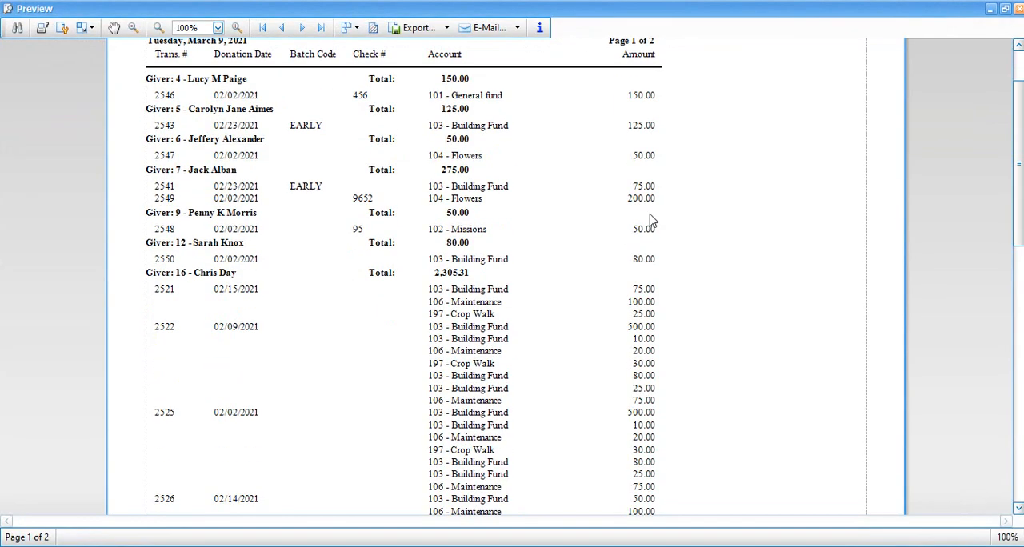
pyautogui.scroll(-3, 522, 240)
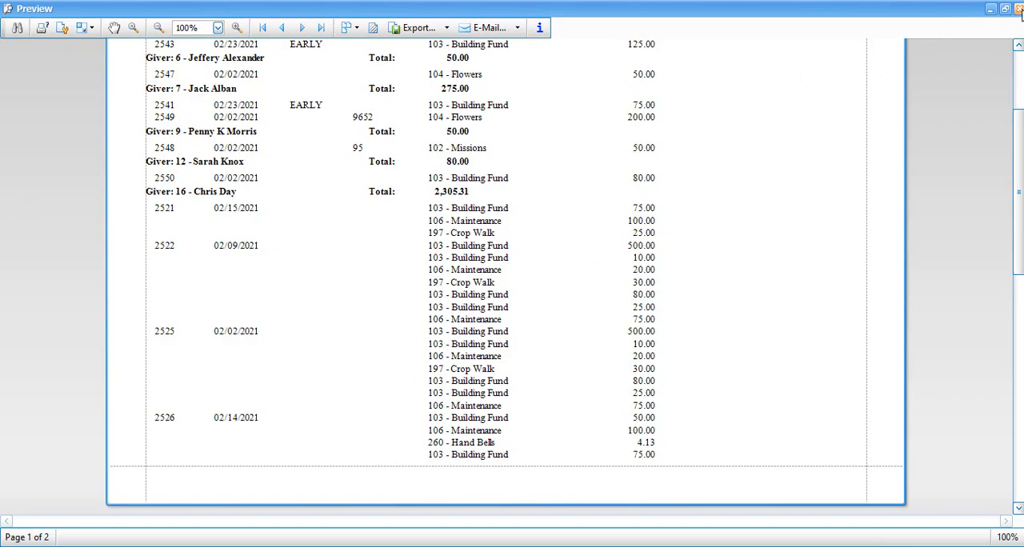
pyautogui.click(1018, 8)
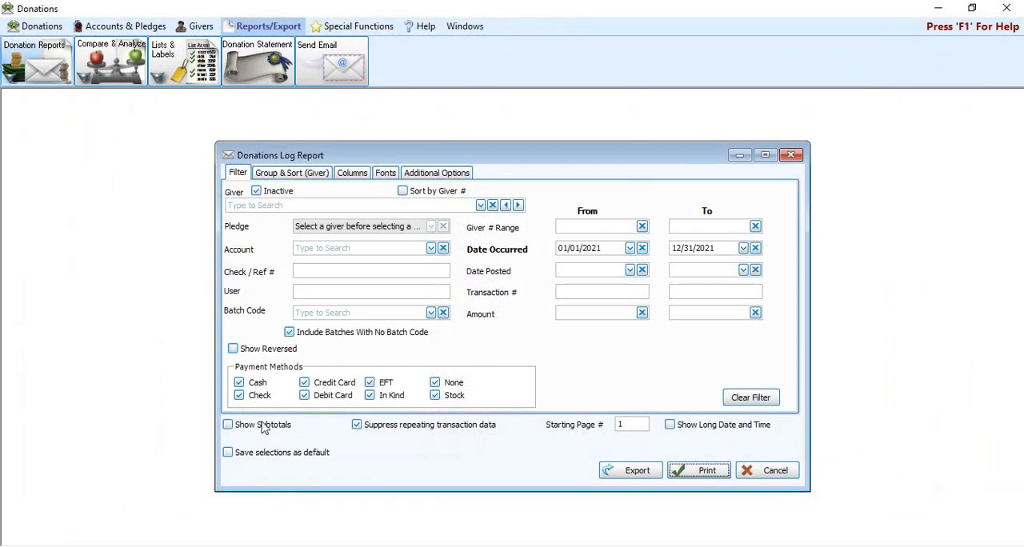
# Step: Turn Show Subtotals back on, preview the report through all its pages, and close the preview
pyautogui.click(266, 430)
pyautogui.click(702, 474)
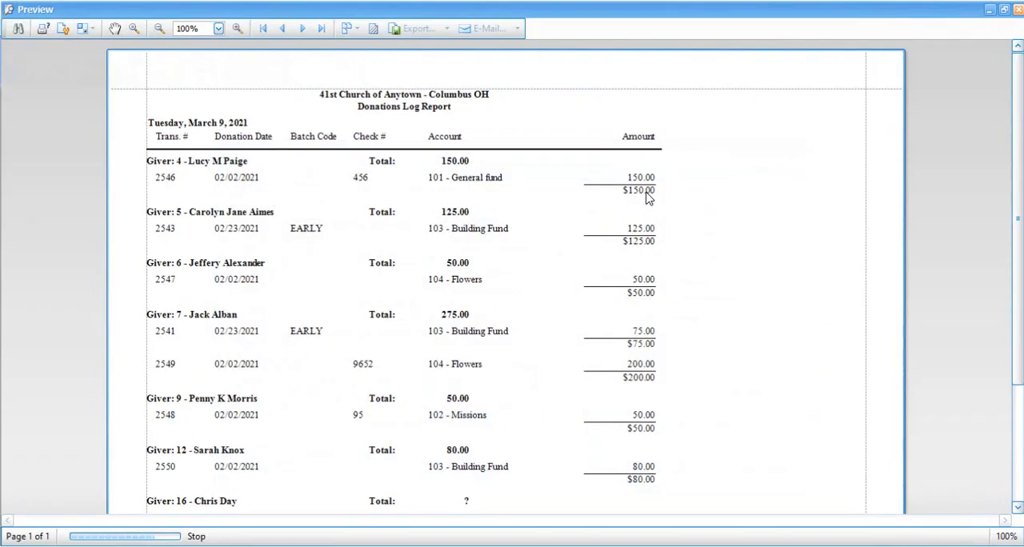
pyautogui.scroll(-15, 662, 209)
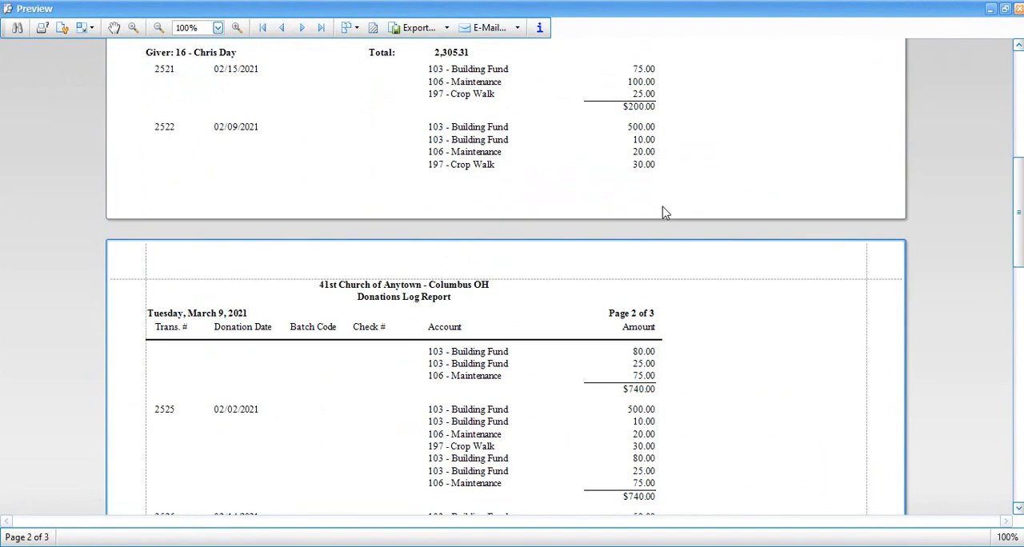
pyautogui.scroll(-14, 662, 212)
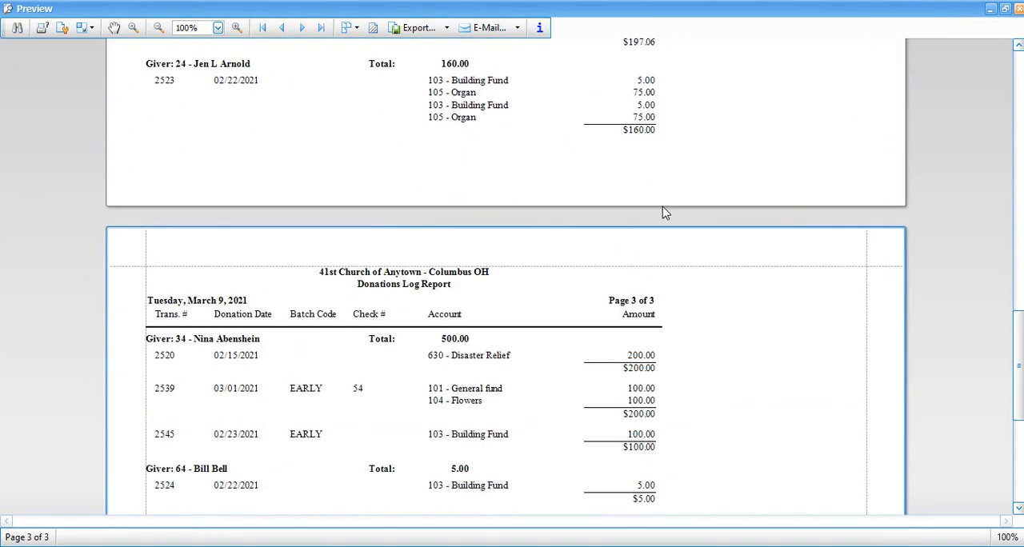
pyautogui.scroll(-3, 664, 213)
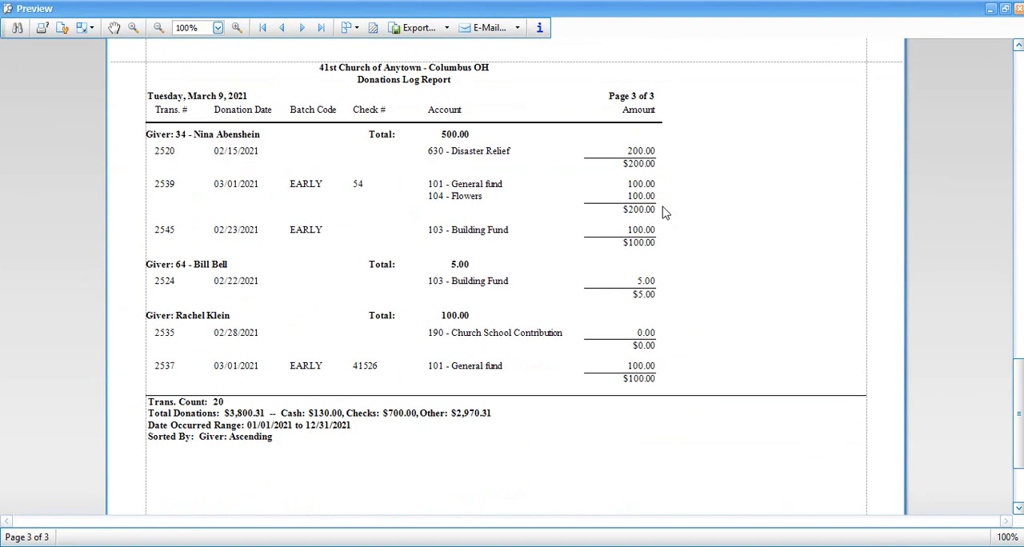
pyautogui.scroll(2, 503, 339)
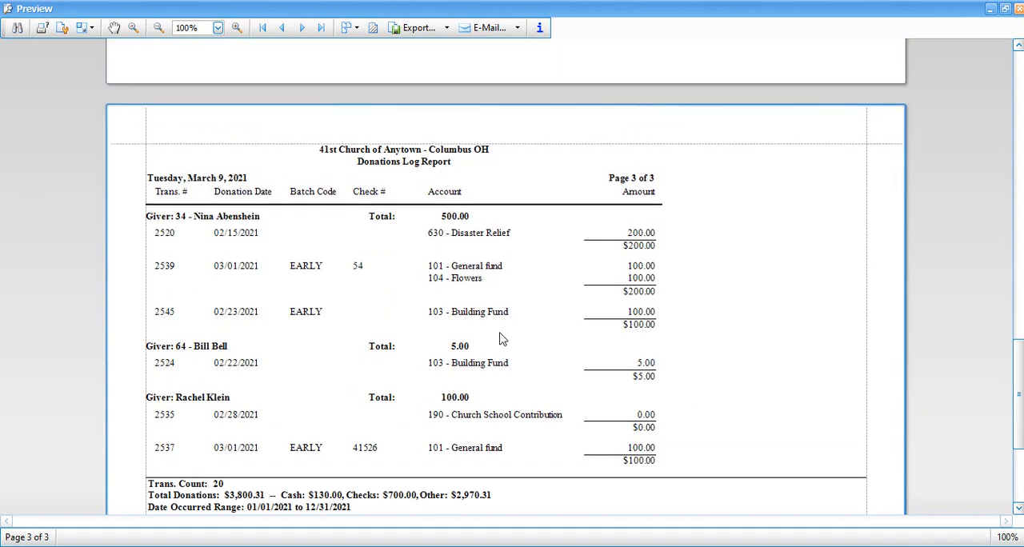
pyautogui.scroll(14, 503, 339)
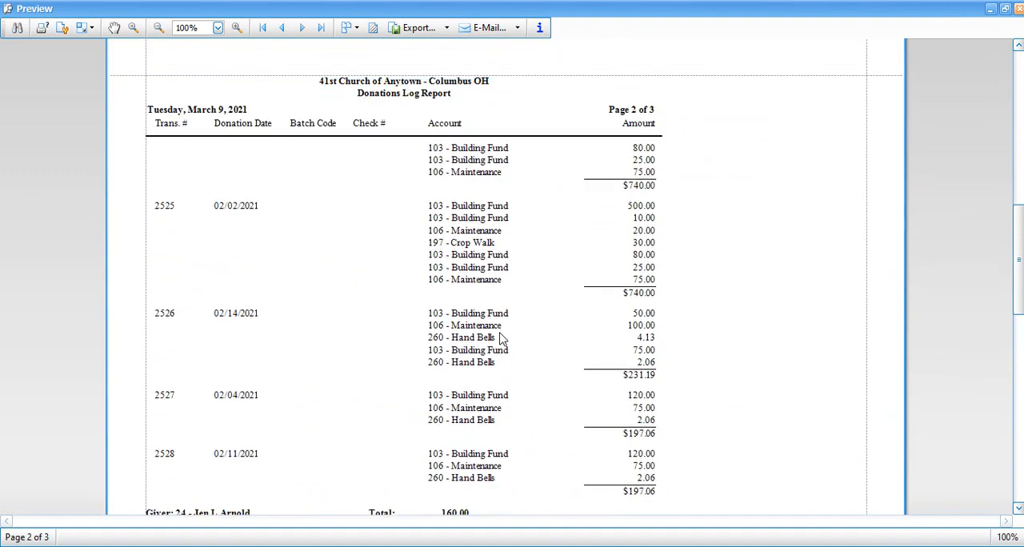
pyautogui.scroll(1, 502, 339)
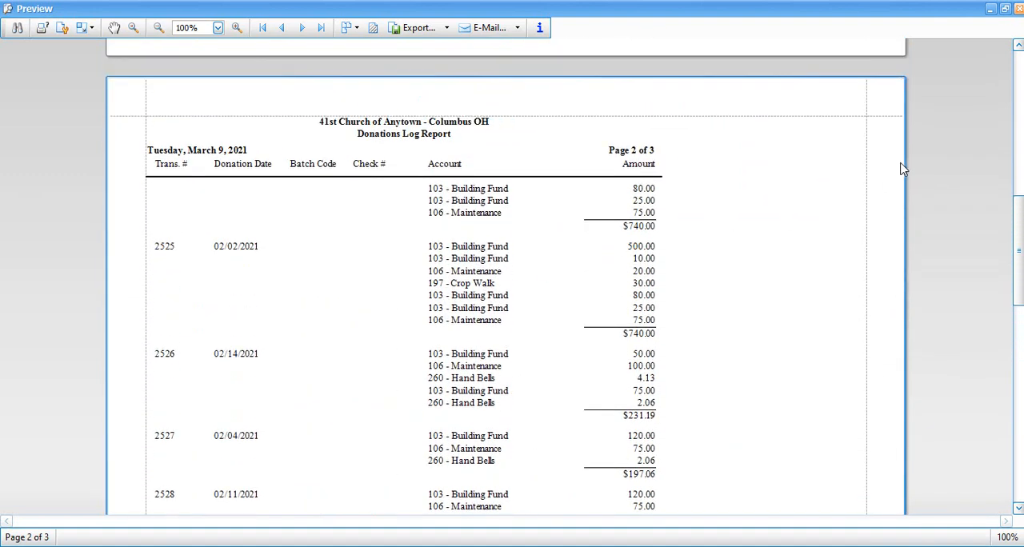
pyautogui.click(1019, 8)
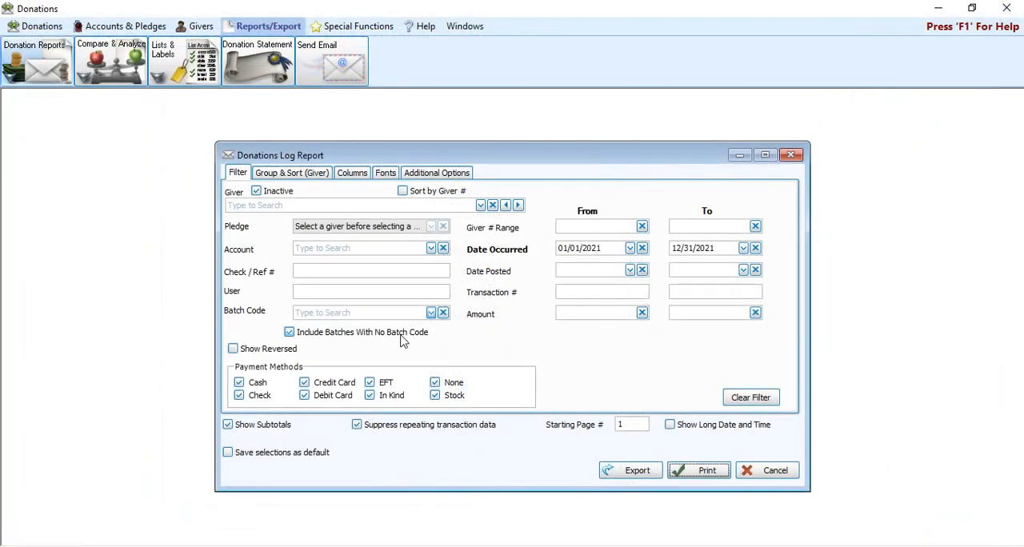
# Step: Preview the report without suppressing repeating transaction data, close the preview, and re-enable the suppression
pyautogui.click(357, 425)
pyautogui.click(696, 472)
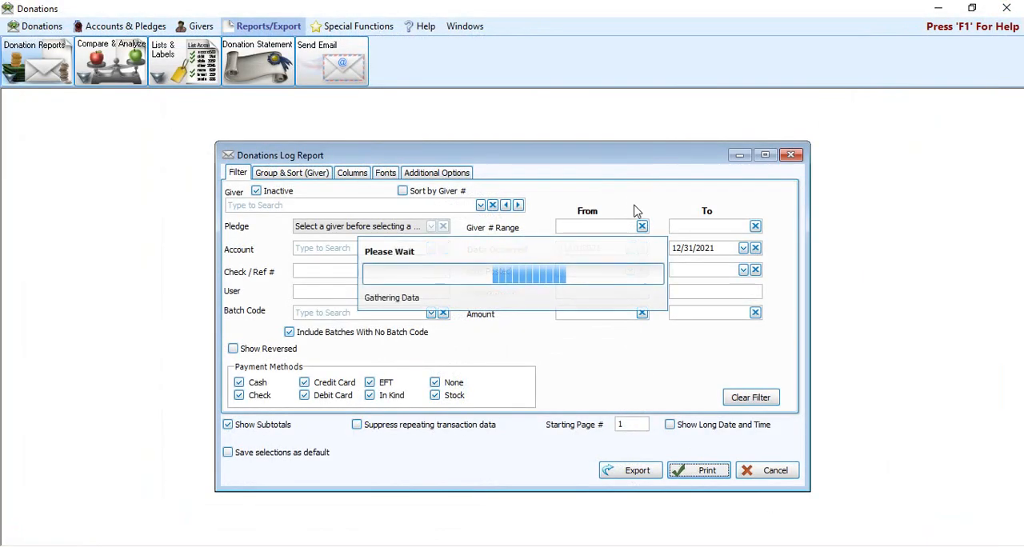
pyautogui.scroll(-4, 580, 247)
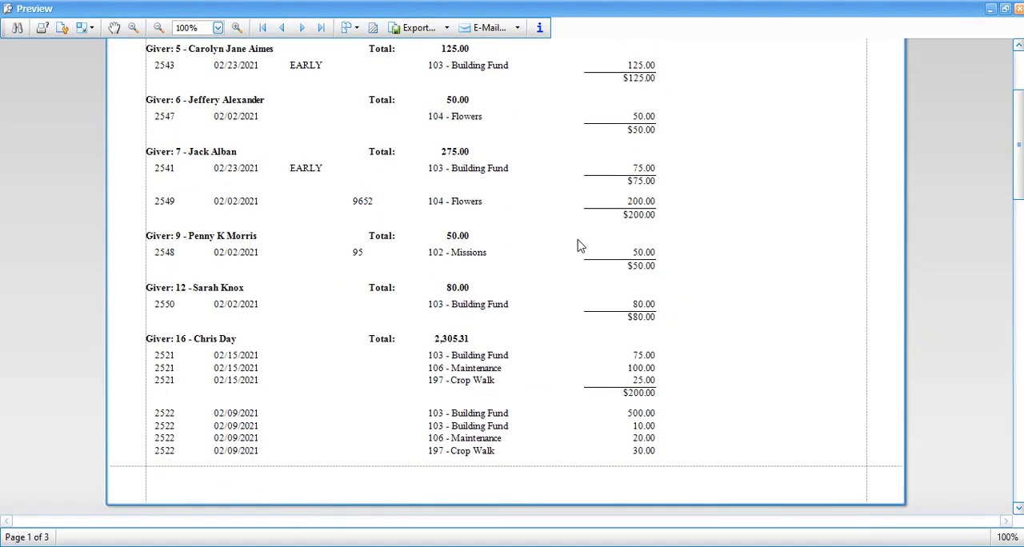
pyautogui.scroll(-1, 580, 246)
pyautogui.scroll(-1, 580, 244)
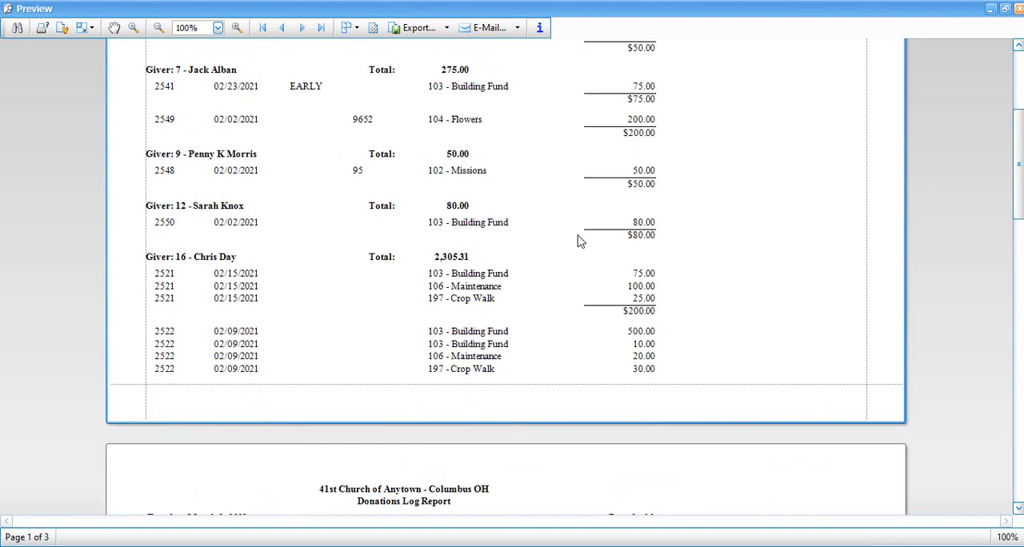
pyautogui.scroll(-2, 580, 241)
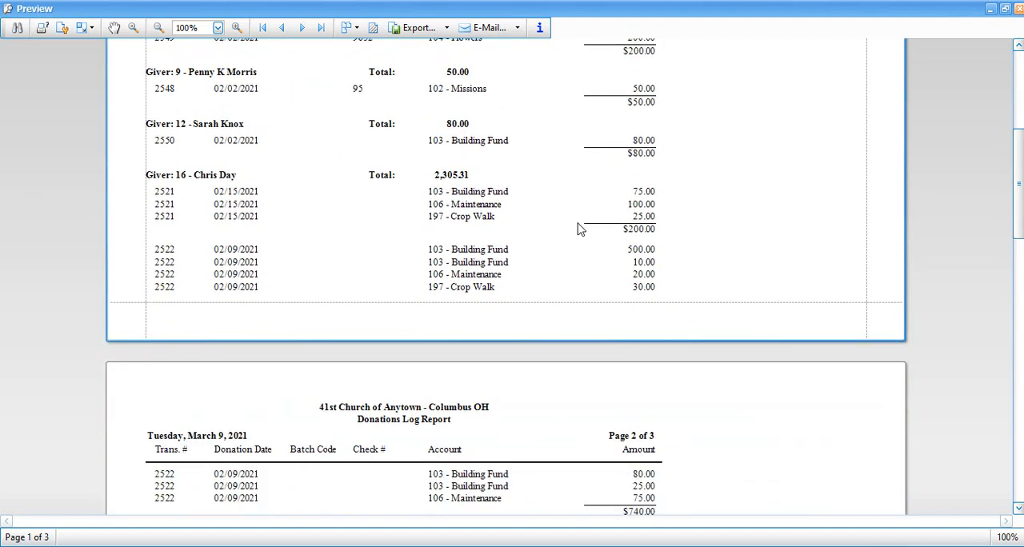
pyautogui.click(1018, 11)
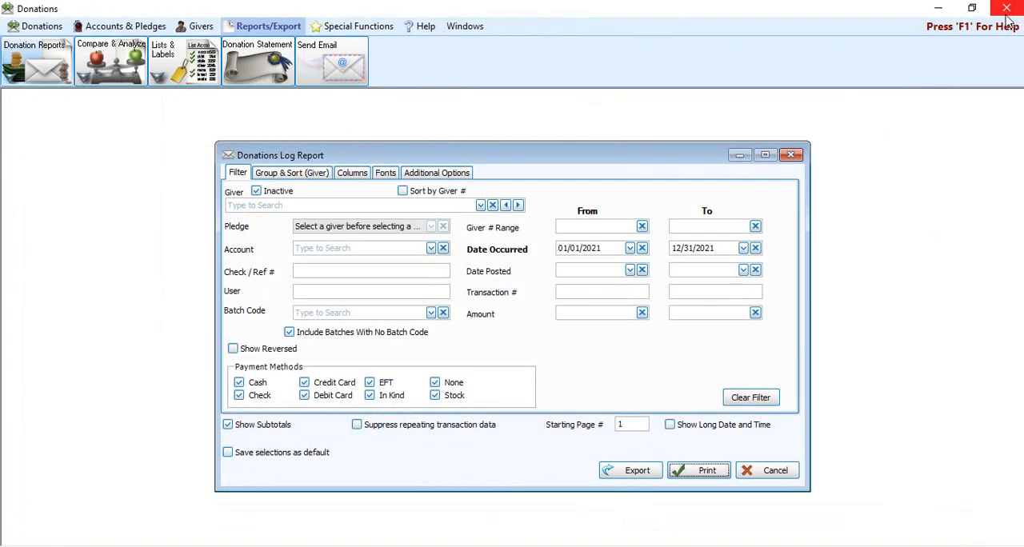
pyautogui.click(465, 424)
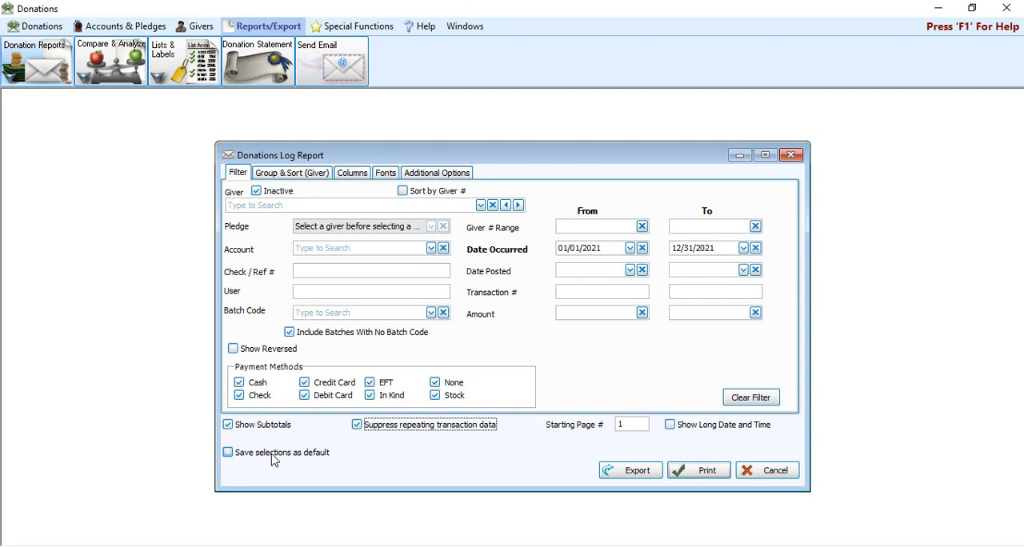
# Step: Check the grouping and sorting settings for Giver, preview the grouped report, and close the preview
pyautogui.click(303, 175)
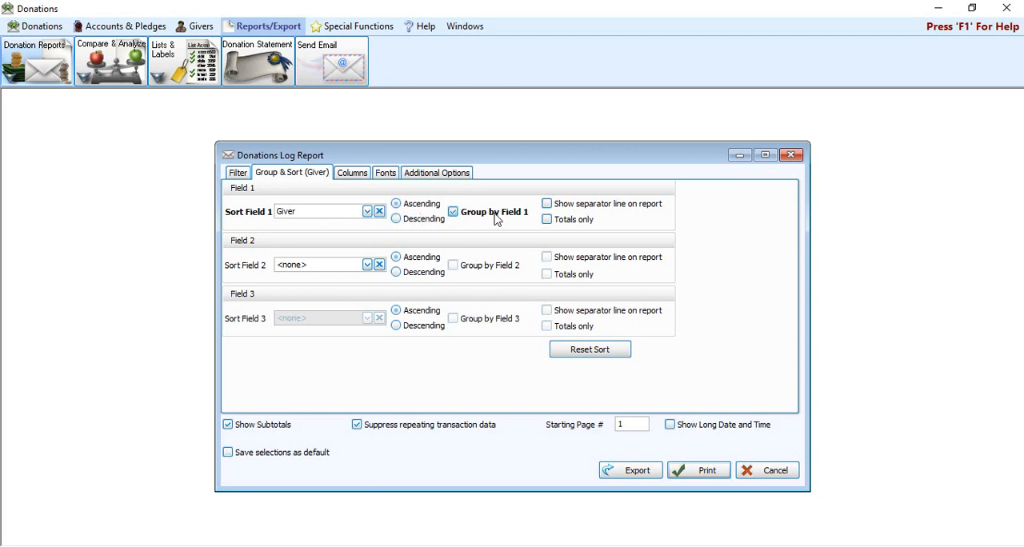
pyautogui.click(695, 475)
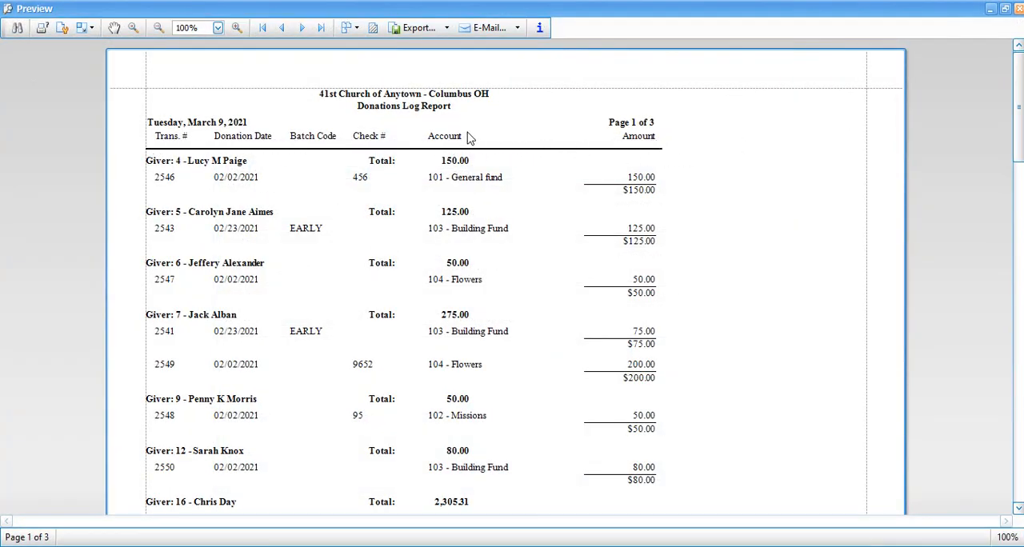
pyautogui.click(1019, 8)
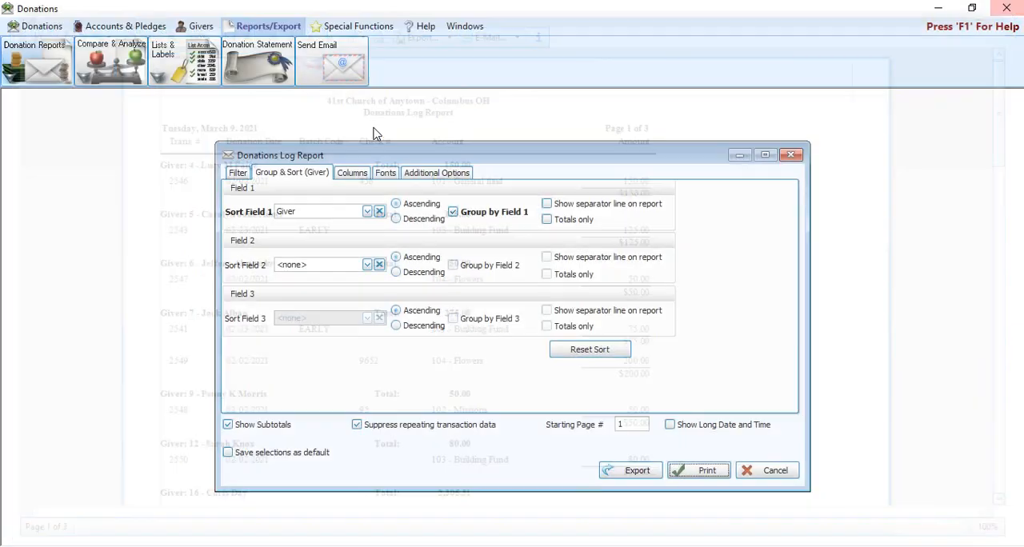
# Step: Remove the Batch Code column from the report, add the Pymt. Method column, and preview the result, closing the preview when done
pyautogui.click(367, 174)
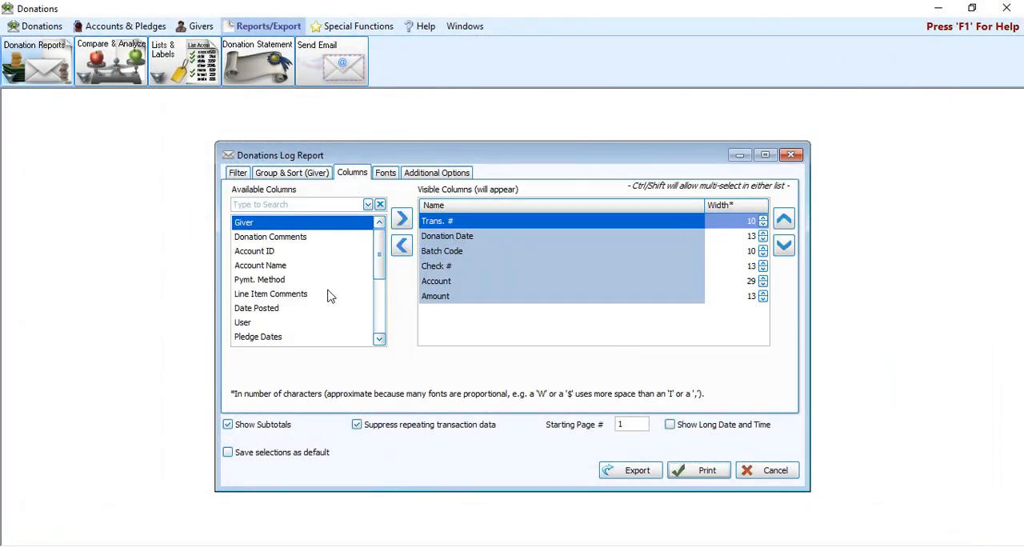
pyautogui.doubleClick(467, 252)
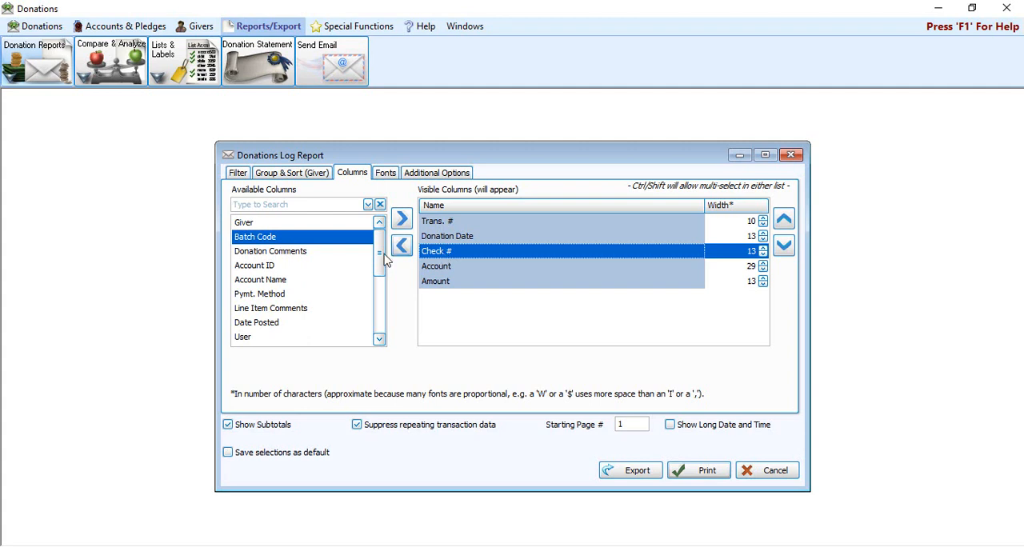
pyautogui.click(273, 296)
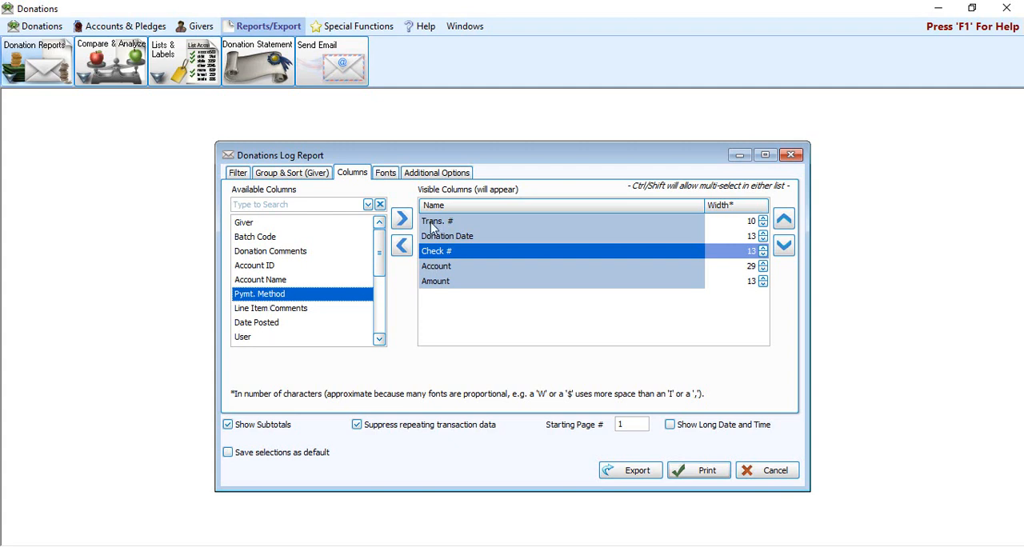
pyautogui.click(402, 218)
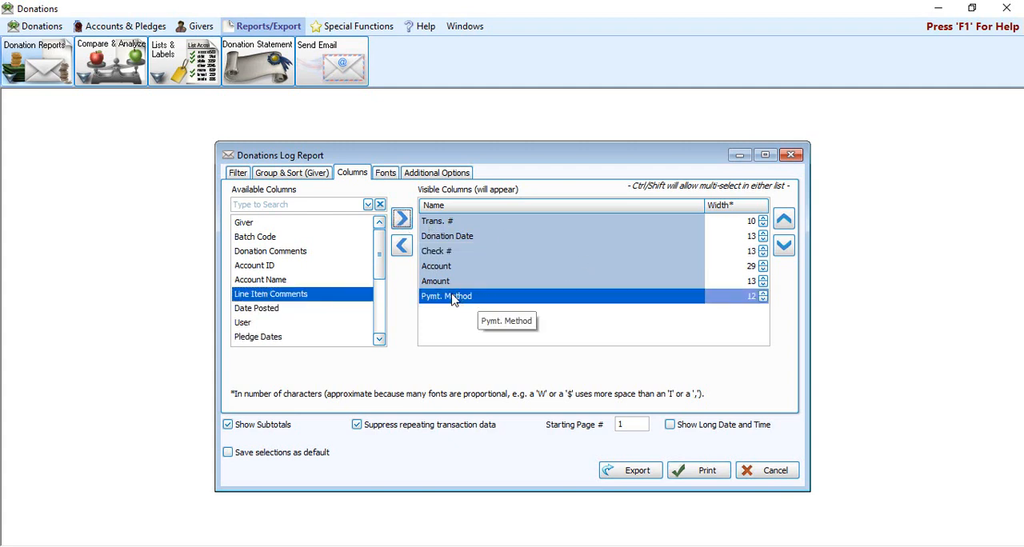
pyautogui.click(706, 474)
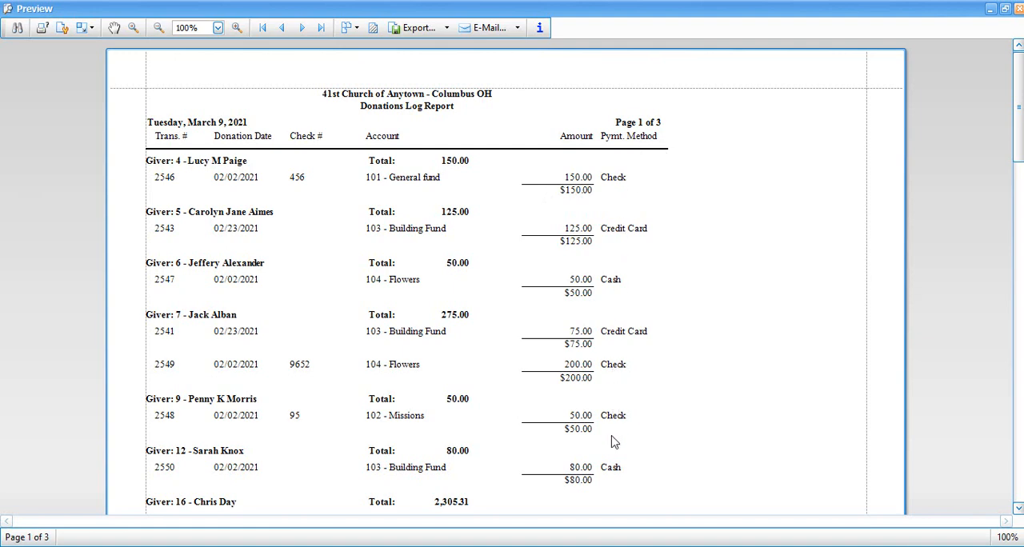
pyautogui.click(1019, 8)
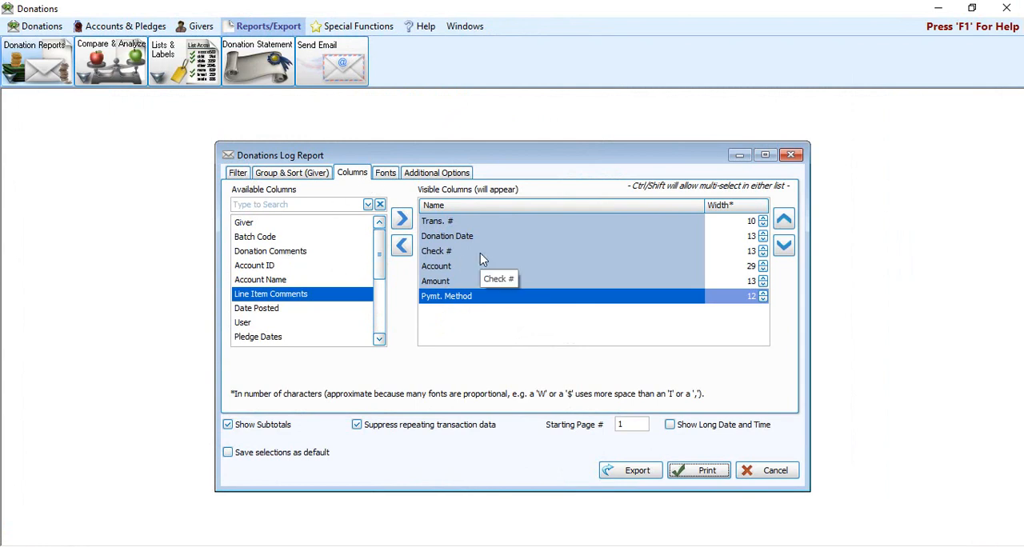
# Step: Limit the Giver grouping to totals only and preview the report, closing the preview when done
pyautogui.click(314, 175)
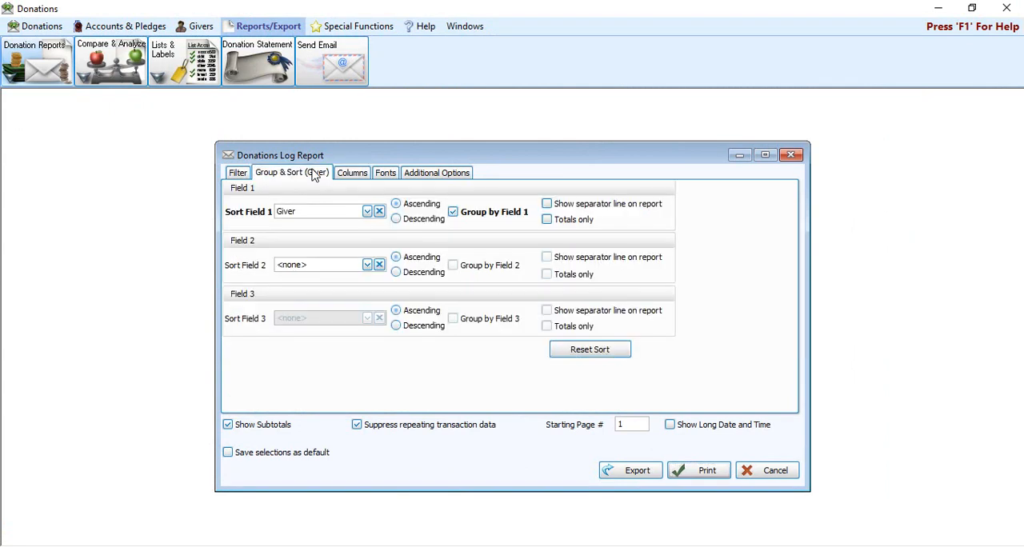
pyautogui.click(564, 225)
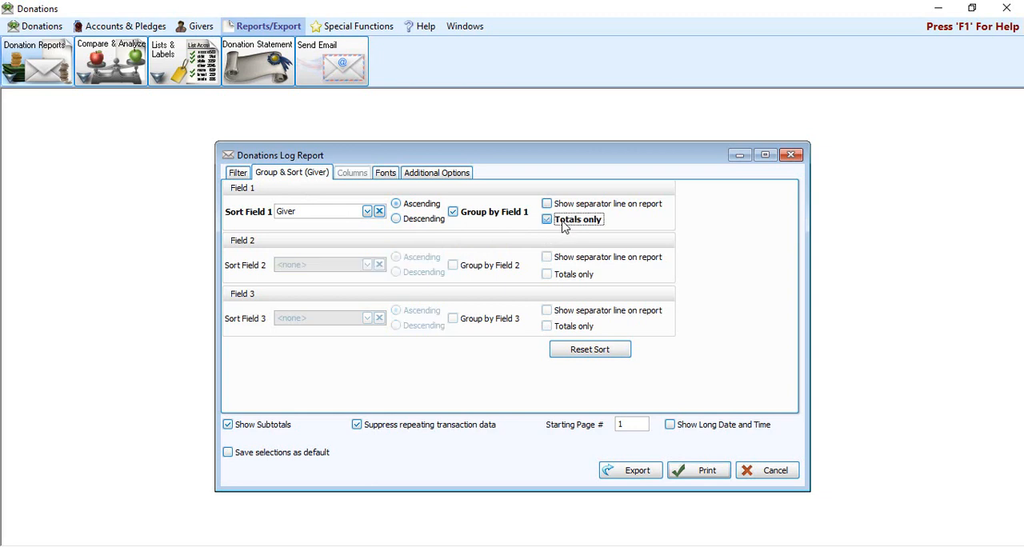
pyautogui.click(695, 470)
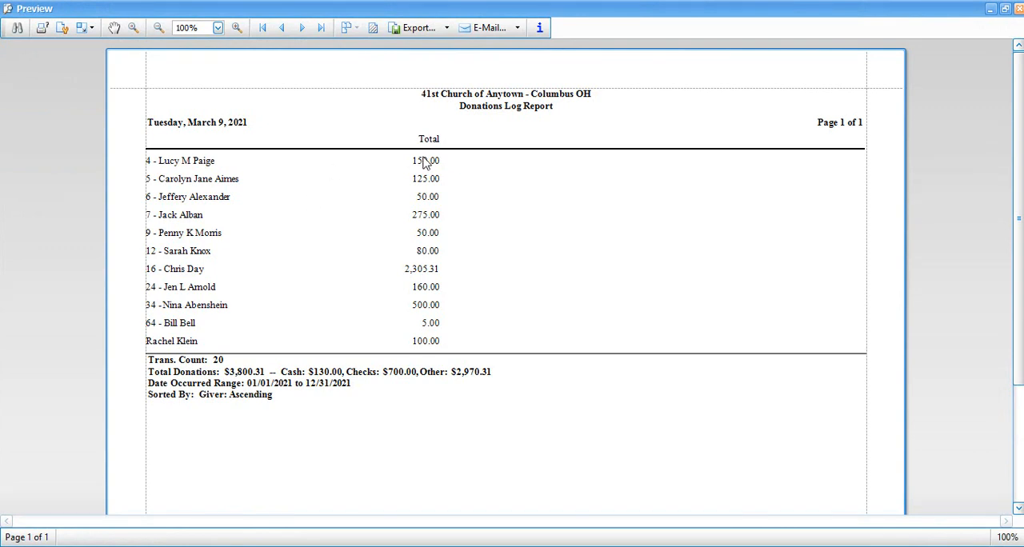
pyautogui.click(1018, 8)
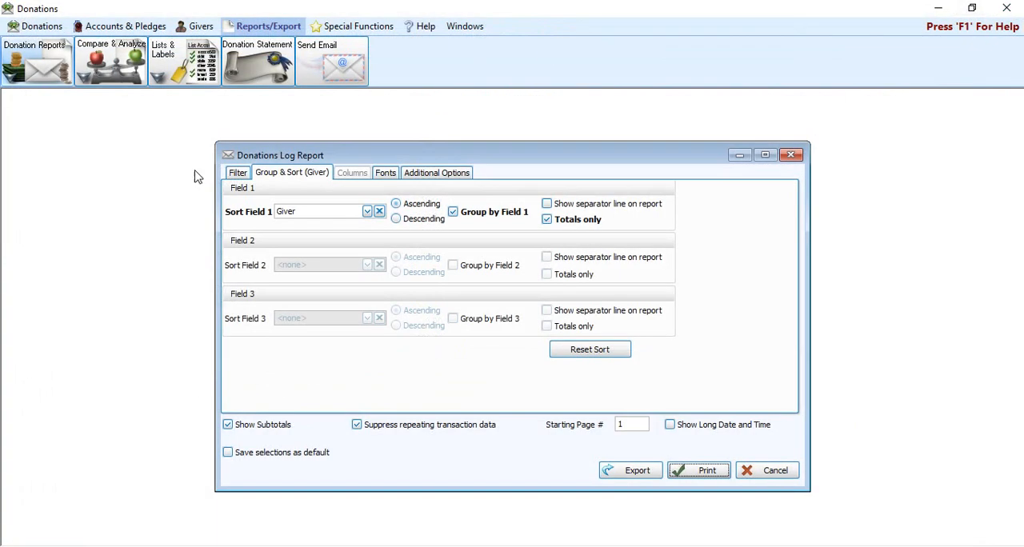
# Step: Set Sort Field 1 to Account, check the report filters, and return to the grouping and sorting settings
pyautogui.click(368, 211)
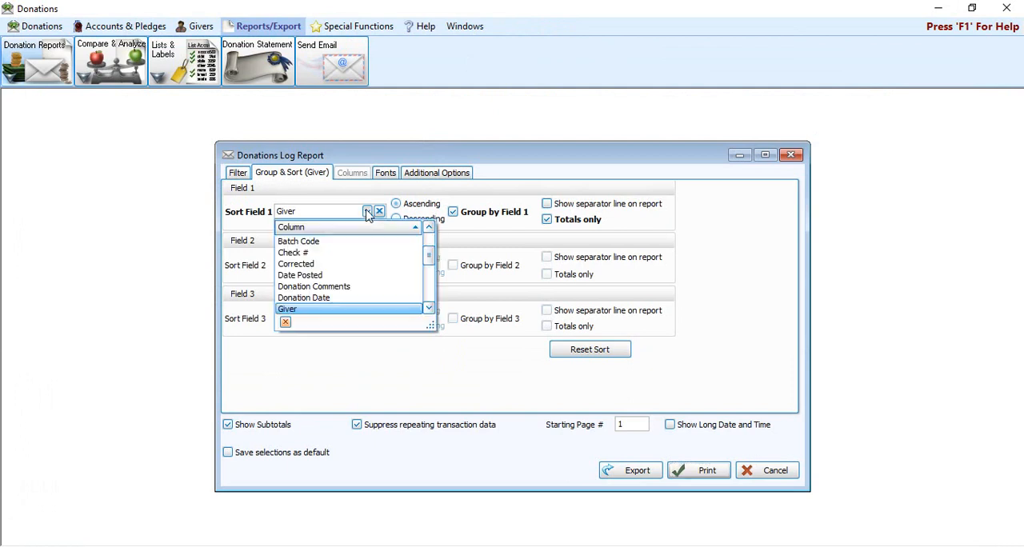
pyautogui.write('a')
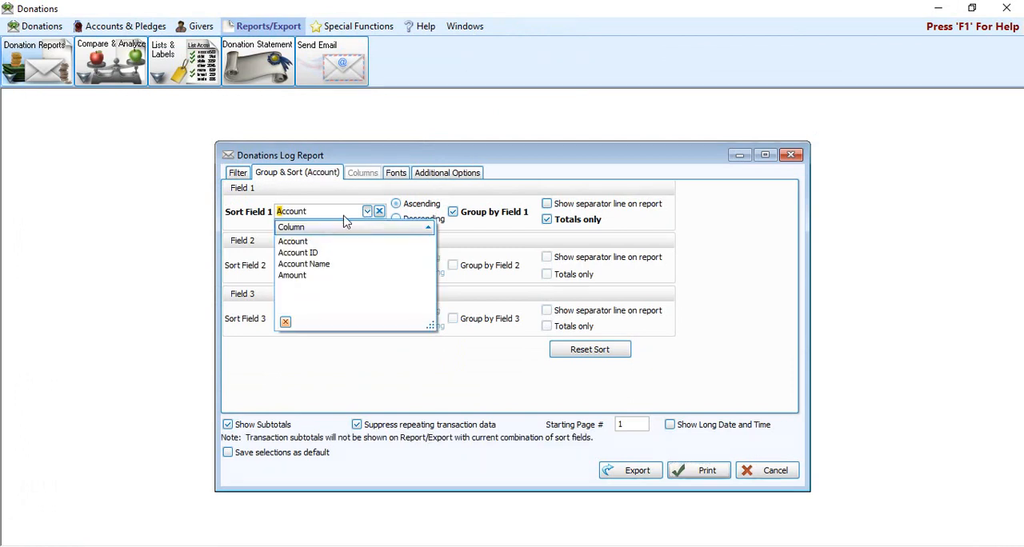
pyautogui.click(310, 244)
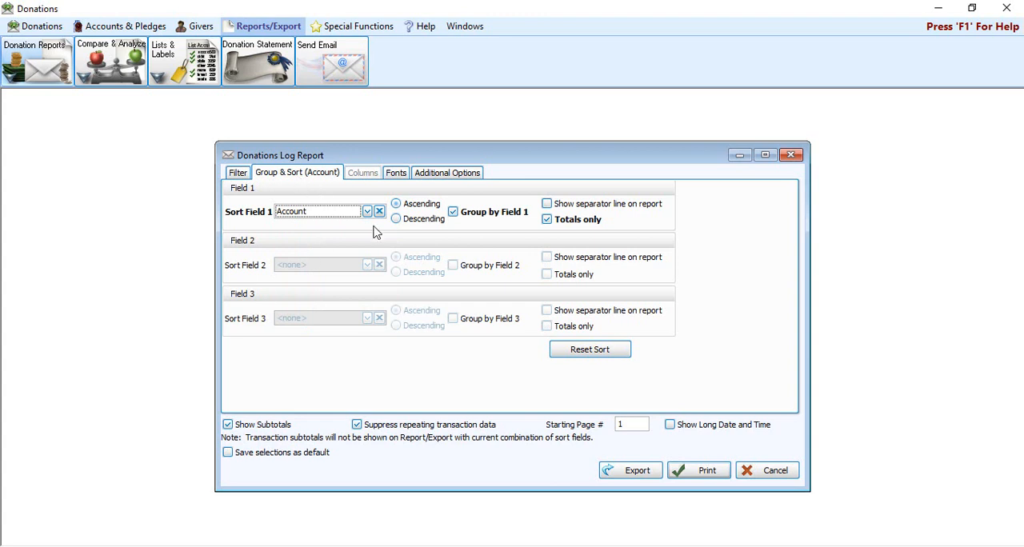
pyautogui.click(238, 174)
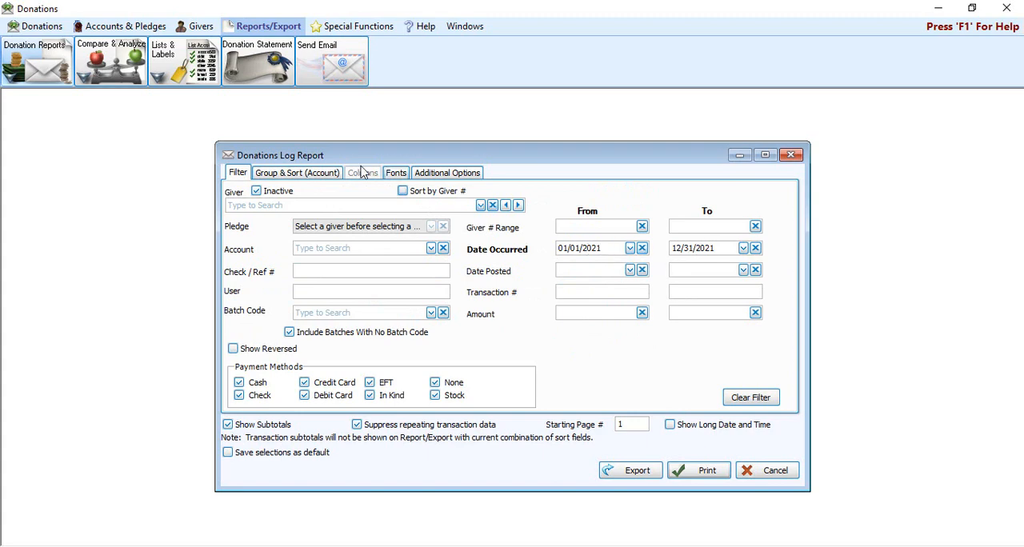
pyautogui.click(320, 176)
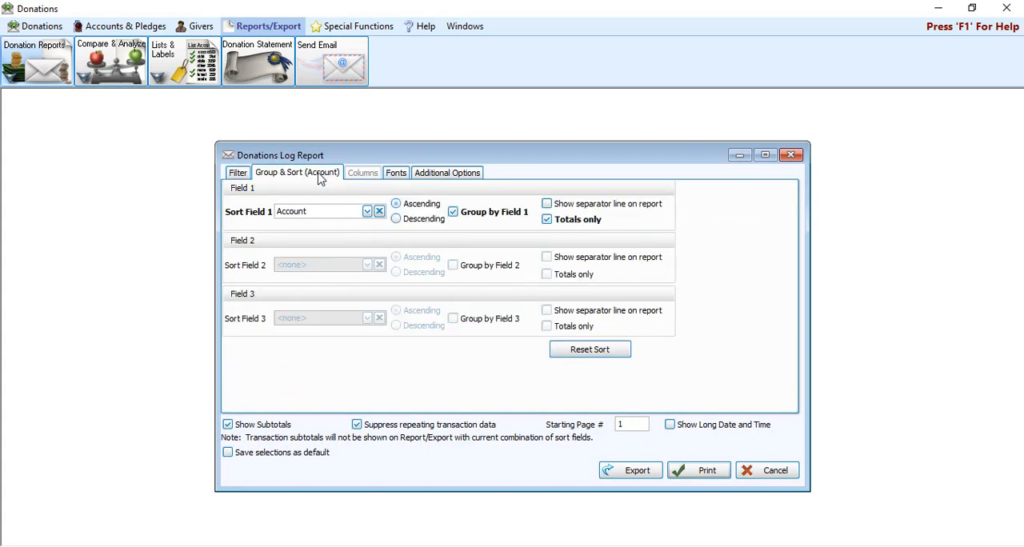
# Step: Preview the report with Account totals only, close the preview, and turn off Totals only for Sort Field 1
pyautogui.click(712, 472)
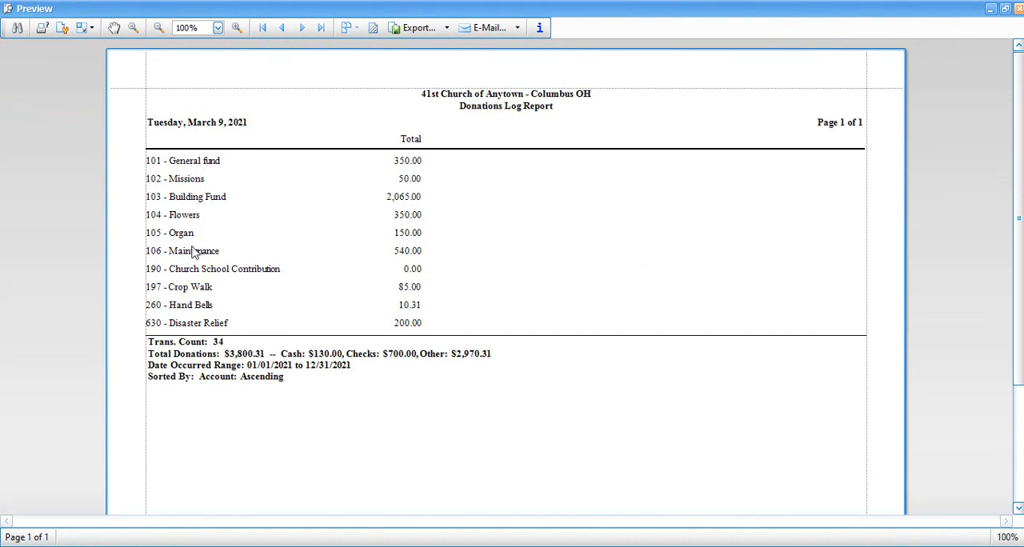
pyautogui.click(1019, 8)
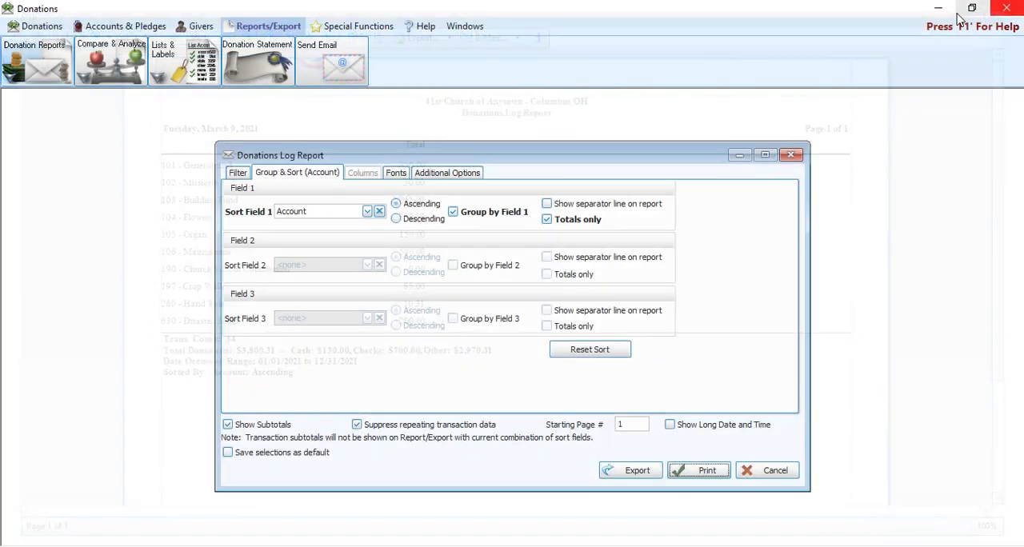
pyautogui.click(563, 221)
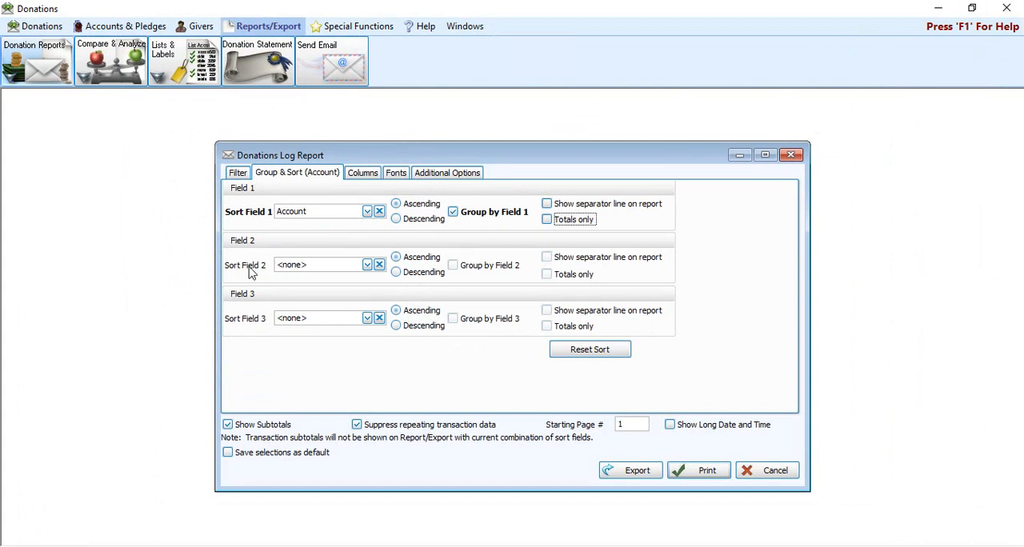
# Step: Set Sort Field 2 to Donation Date and preview the report grouped by Account, closing the preview when done
pyautogui.click(368, 266)
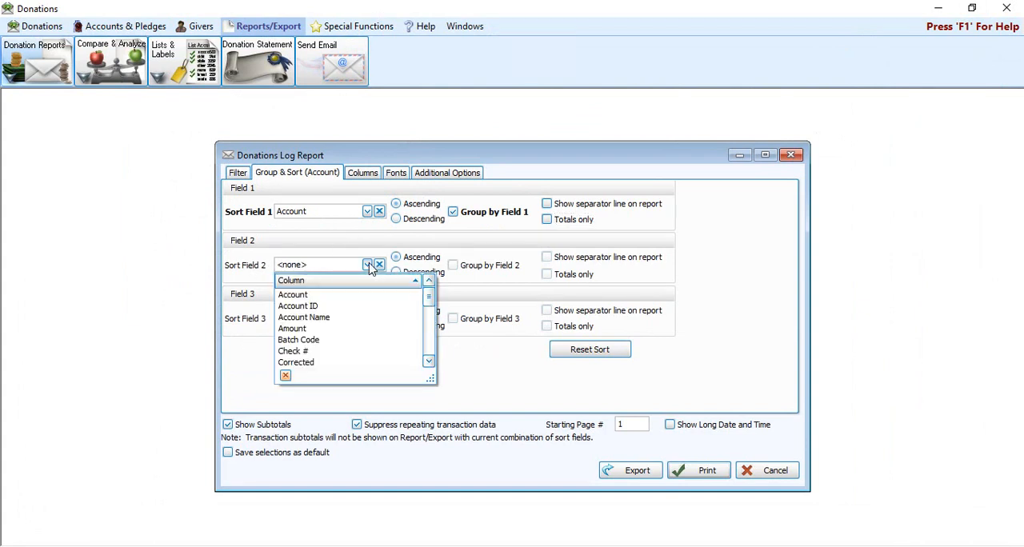
pyautogui.scroll(-2, 327, 326)
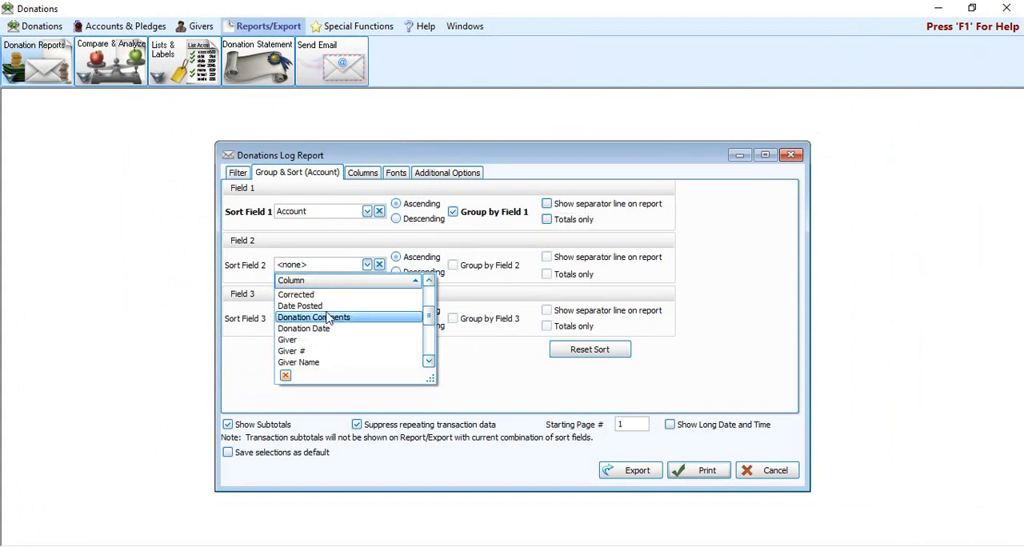
pyautogui.click(328, 328)
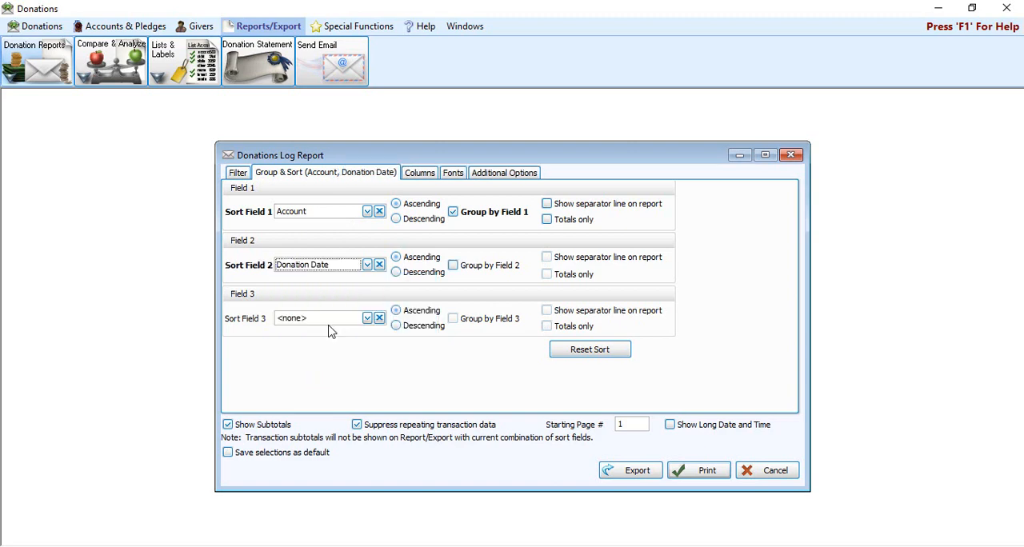
pyautogui.click(714, 470)
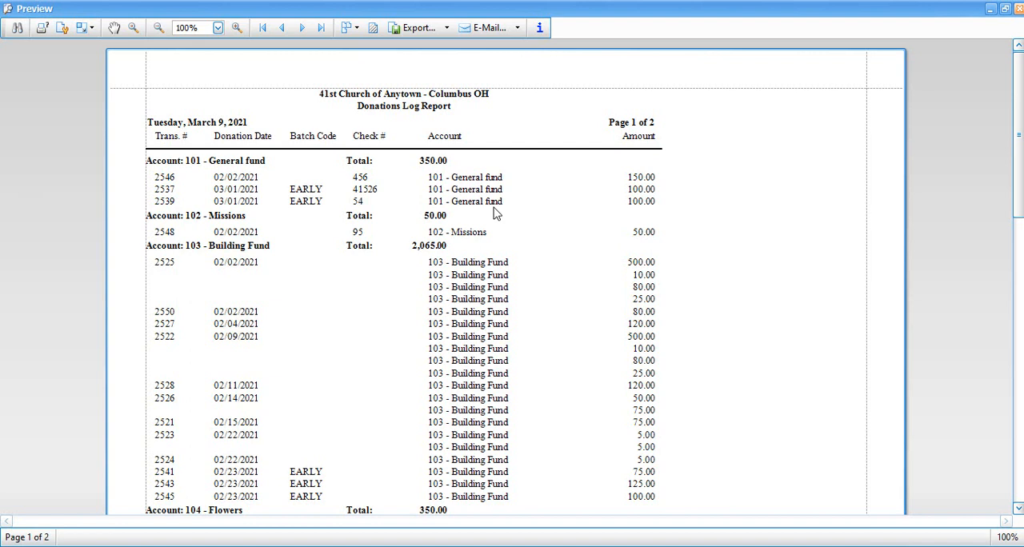
pyautogui.click(1018, 8)
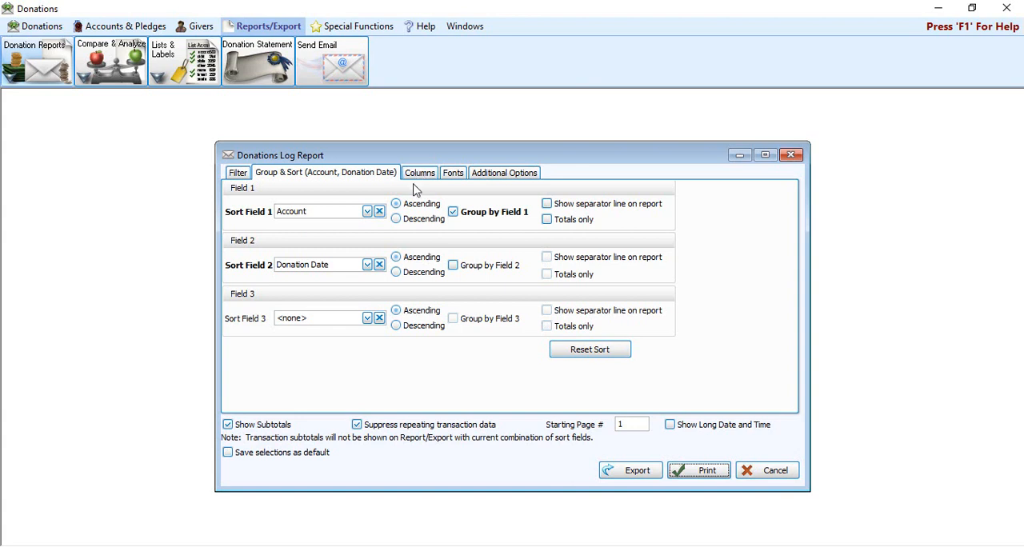
# Step: Review the report's visible columns, its grouping and sorting settings, and its font settings
pyautogui.click(435, 175)
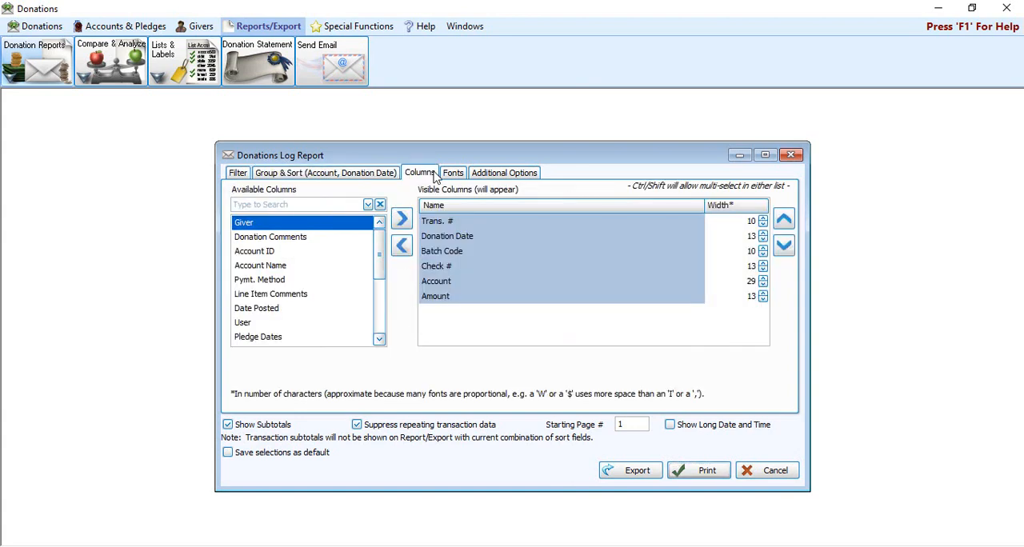
pyautogui.click(371, 174)
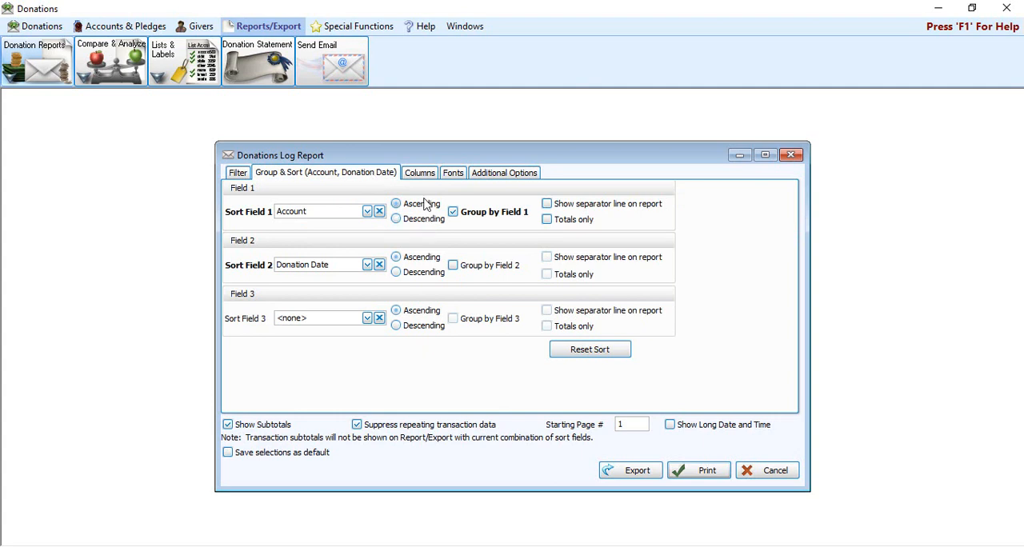
pyautogui.click(454, 179)
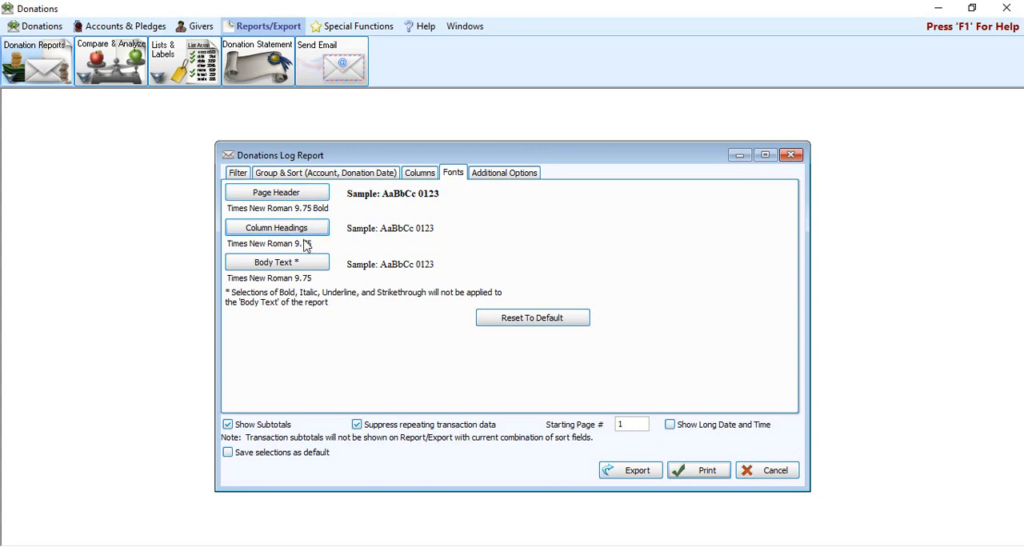
# Step: Include the Membership Category Indicator and the [D] Indicator in the report and preview it, closing the preview when done
pyautogui.click(532, 182)
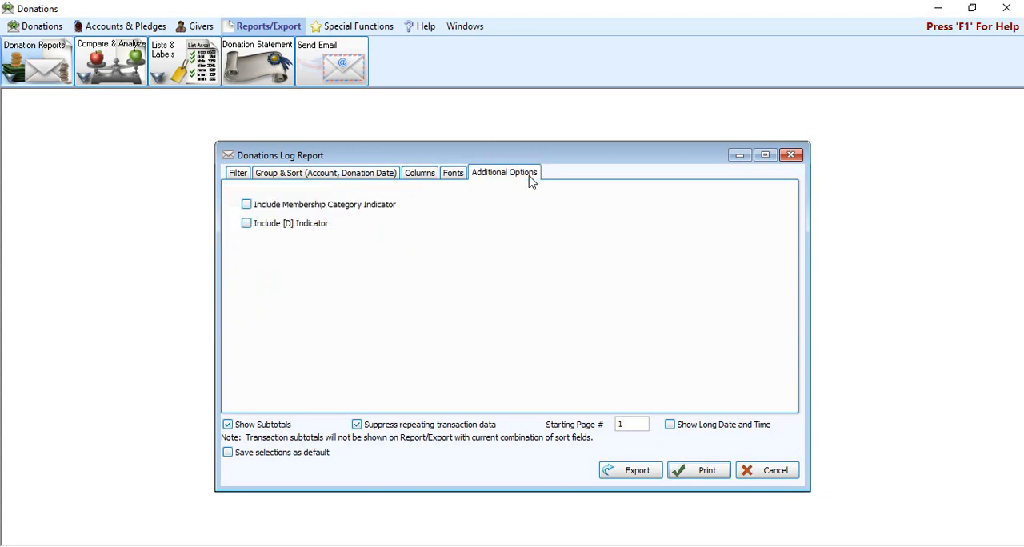
pyautogui.click(376, 211)
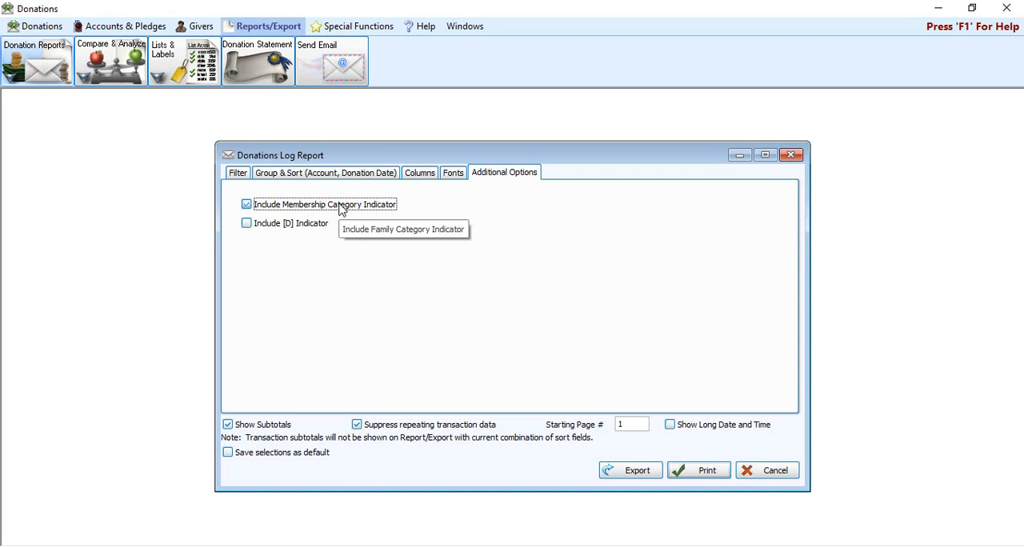
pyautogui.click(252, 229)
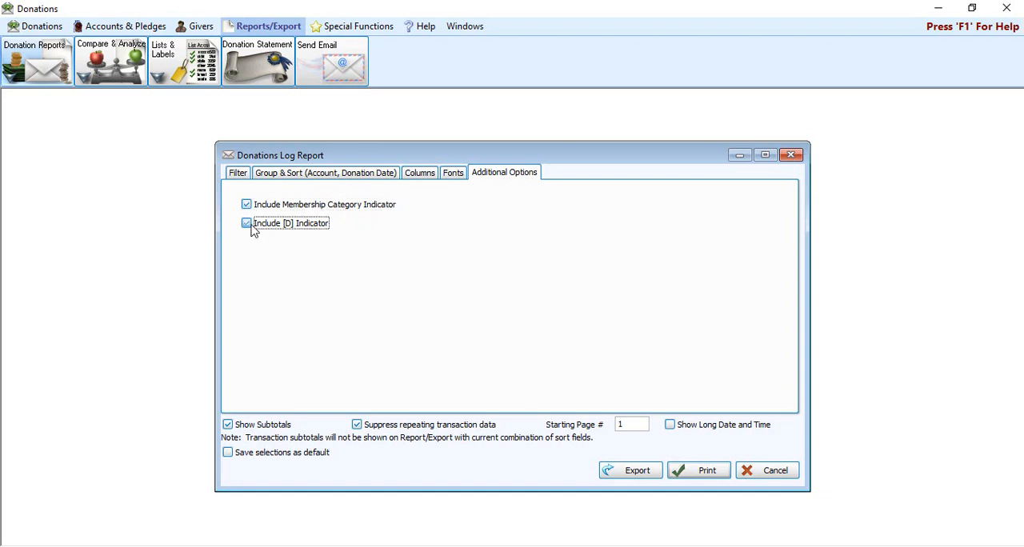
pyautogui.click(709, 472)
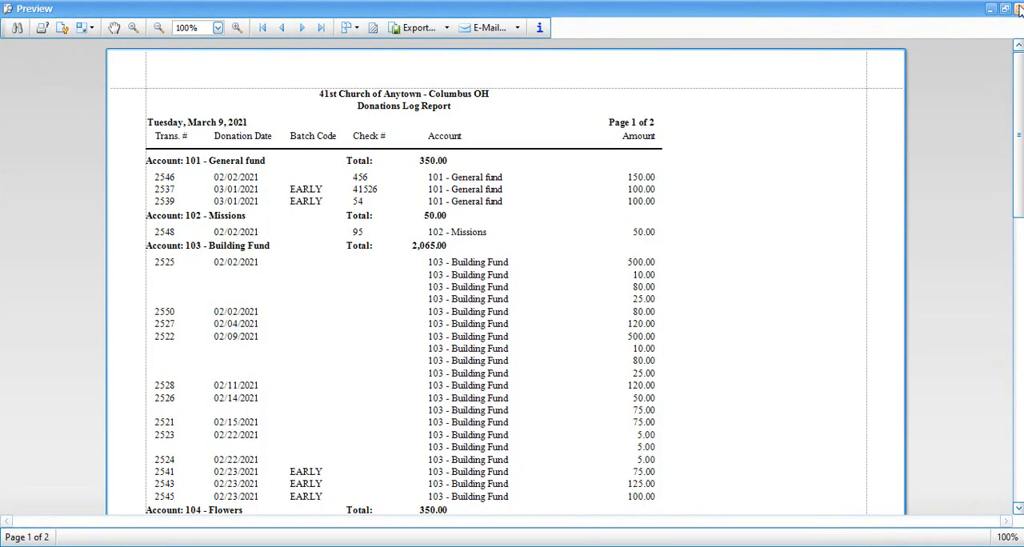
pyautogui.click(1019, 8)
# Step: Add the Giver column to the visible columns and preview the report, closing the preview when done
pyautogui.click(419, 174)
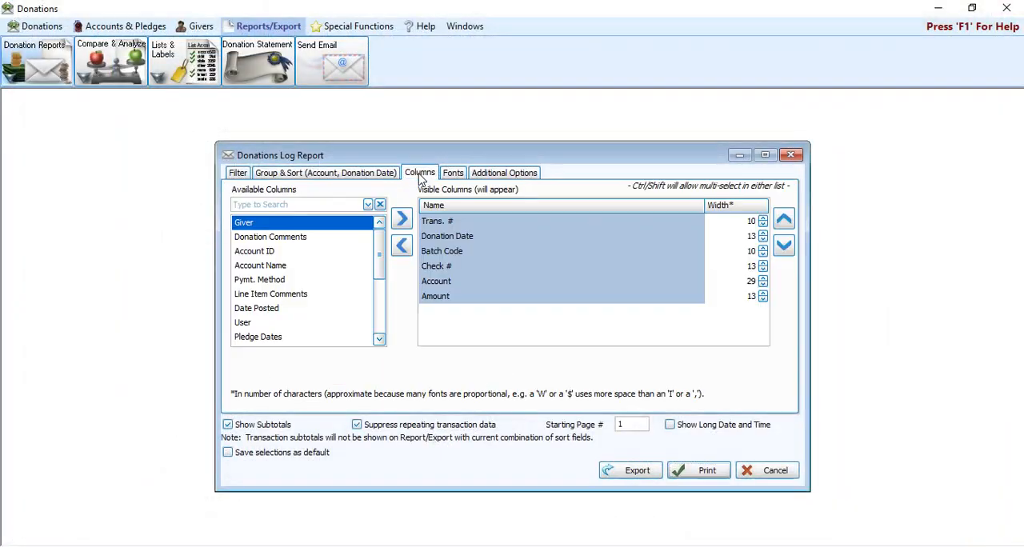
pyautogui.doubleClick(276, 228)
pyautogui.click(717, 473)
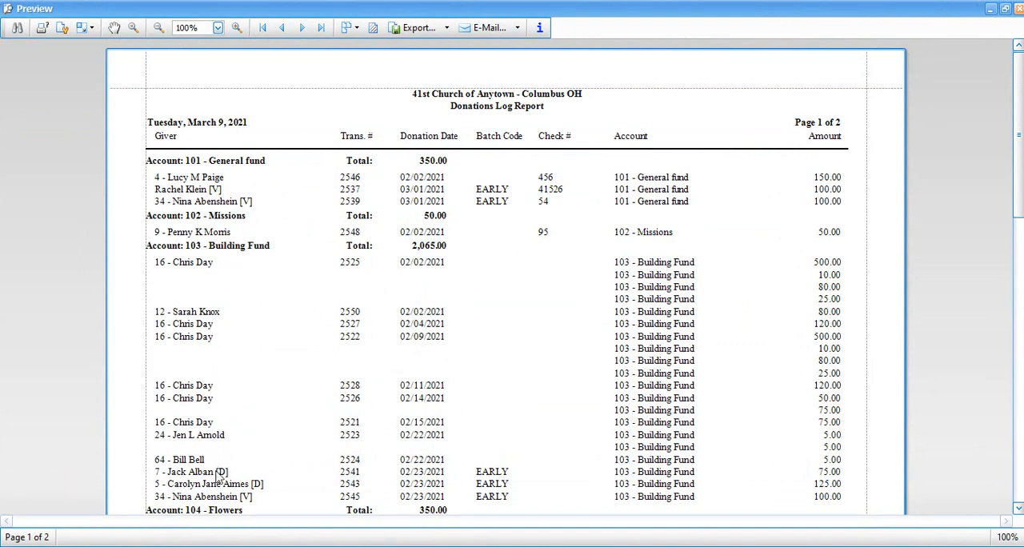
pyautogui.click(1013, 9)
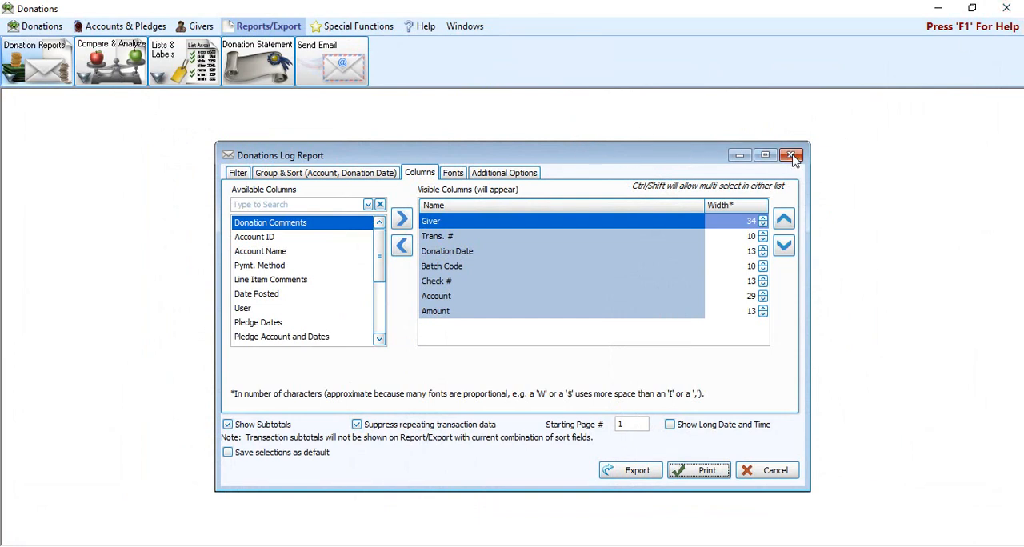
# Step: Close the Donations Log Report and open the Giving Summary with its Date Occurred range starting at 01/01/2021
pyautogui.click(791, 156)
pyautogui.click(46, 63)
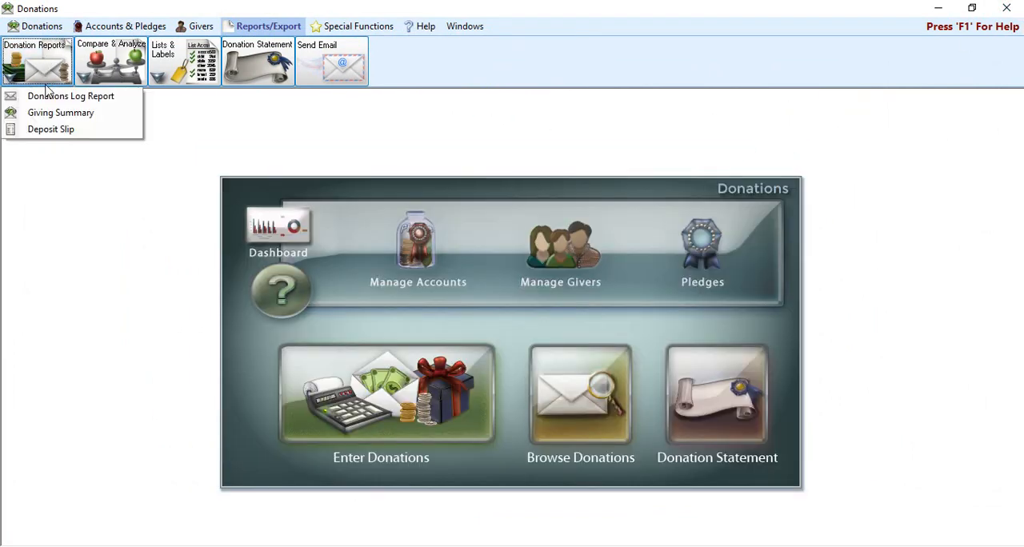
pyautogui.click(43, 113)
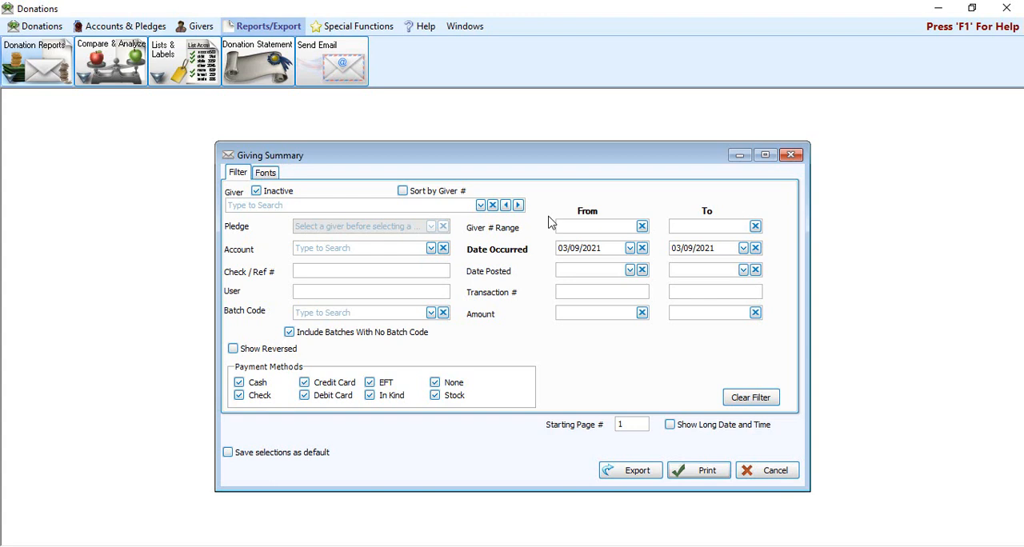
pyautogui.click(565, 248)
pyautogui.write('01/01')
# Step: Preview the Giving Summary and examine the totals by date, batch code and account on both pages, closing the preview when done
pyautogui.click(695, 472)
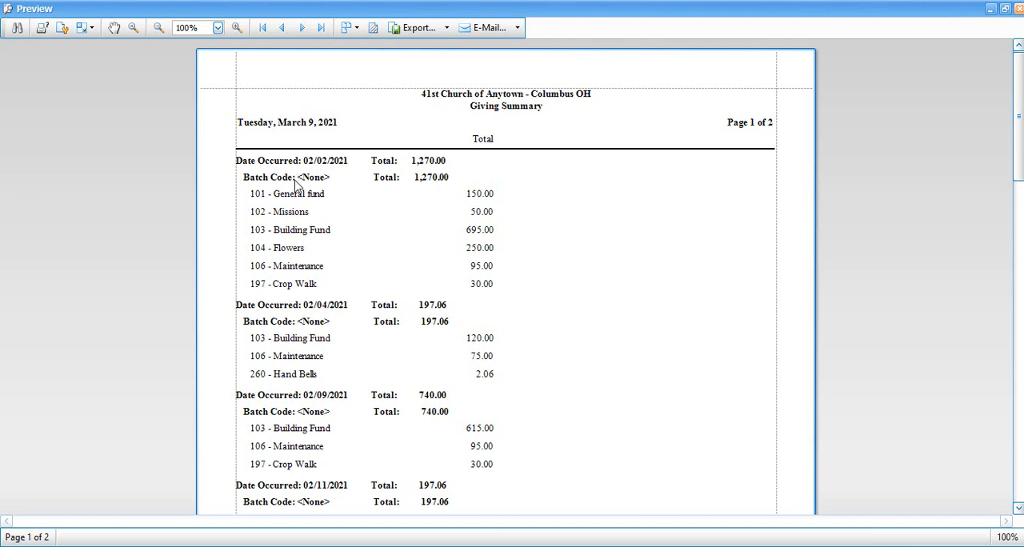
pyautogui.scroll(-3, 296, 184)
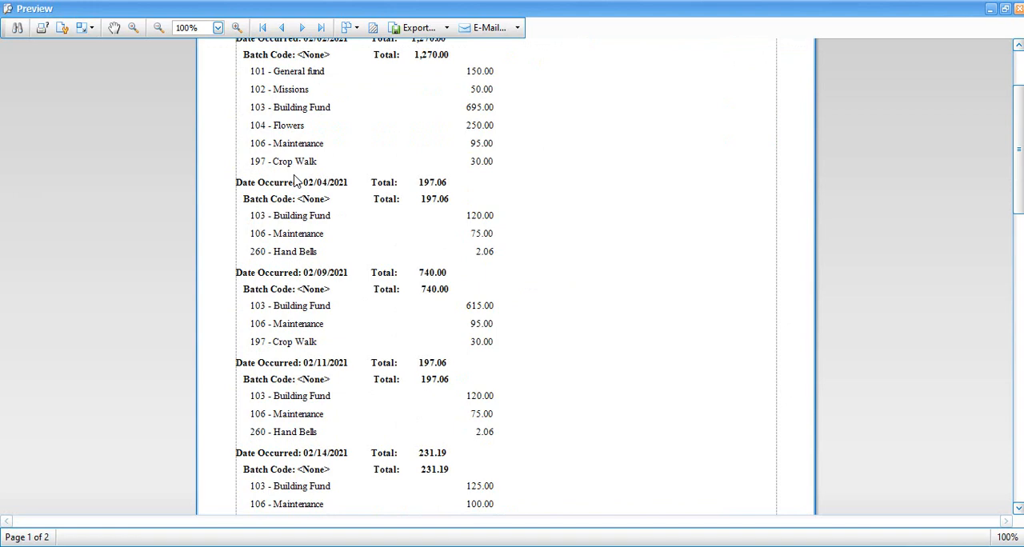
pyautogui.scroll(-12, 296, 183)
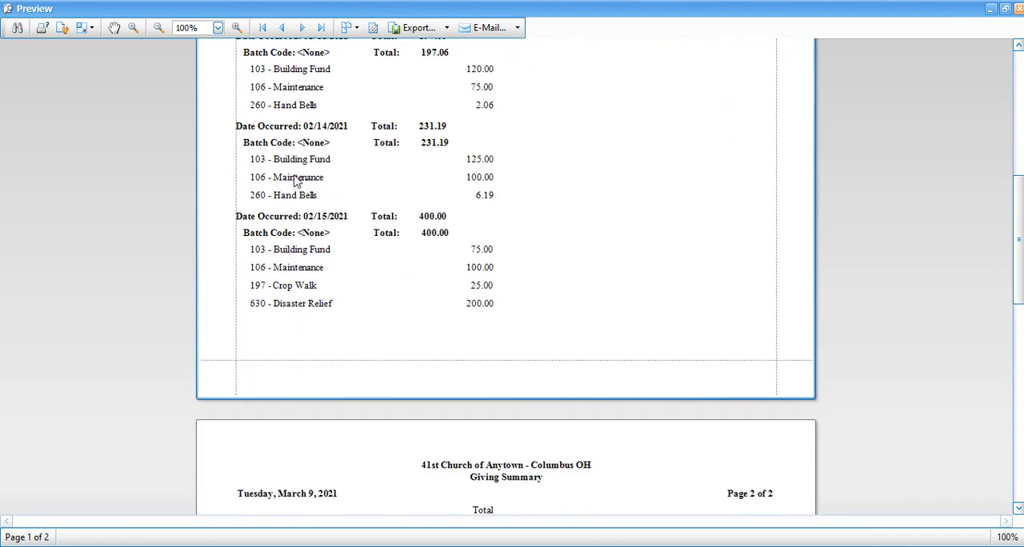
pyautogui.scroll(-3, 296, 182)
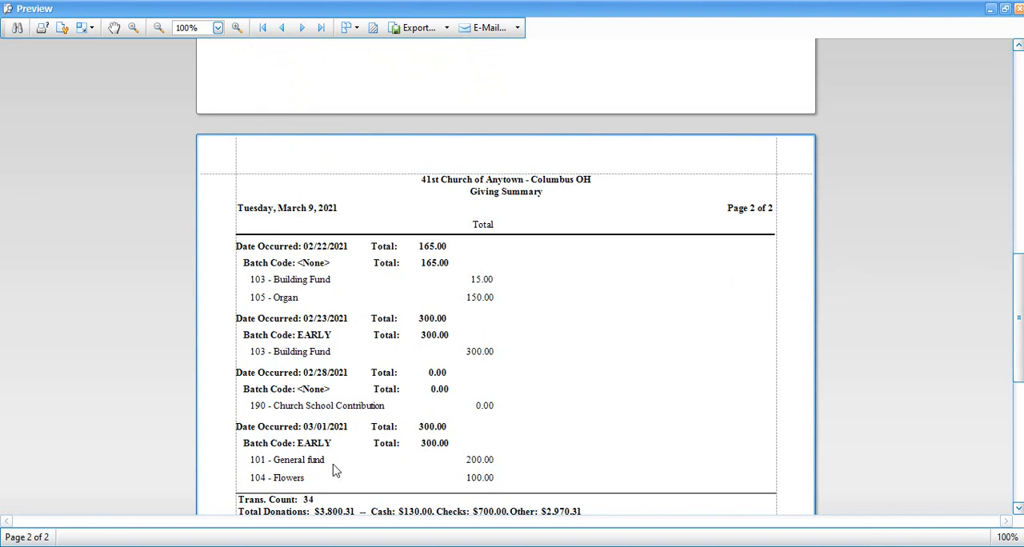
pyautogui.scroll(6, 324, 453)
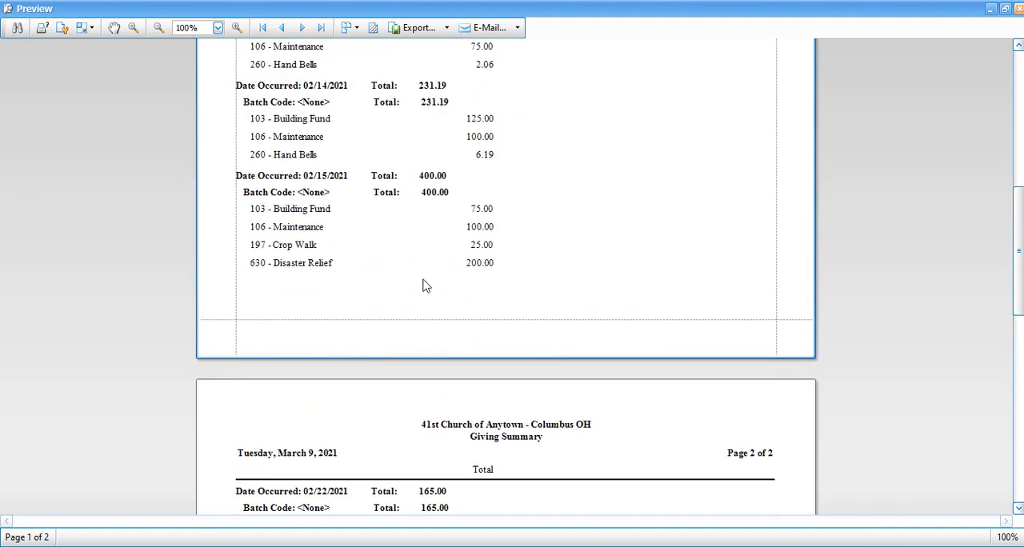
pyautogui.scroll(4, 422, 288)
pyautogui.scroll(8, 422, 287)
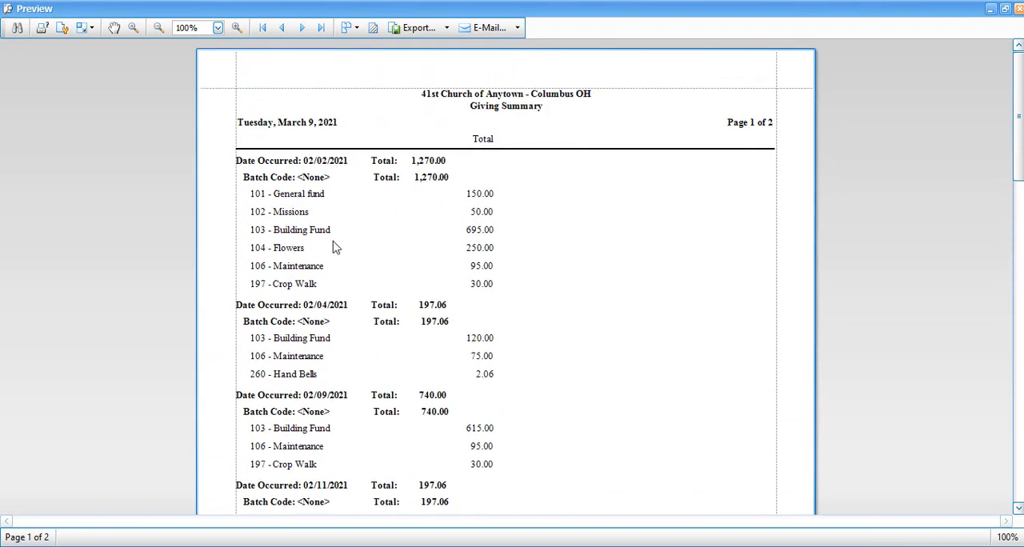
pyautogui.click(1019, 11)
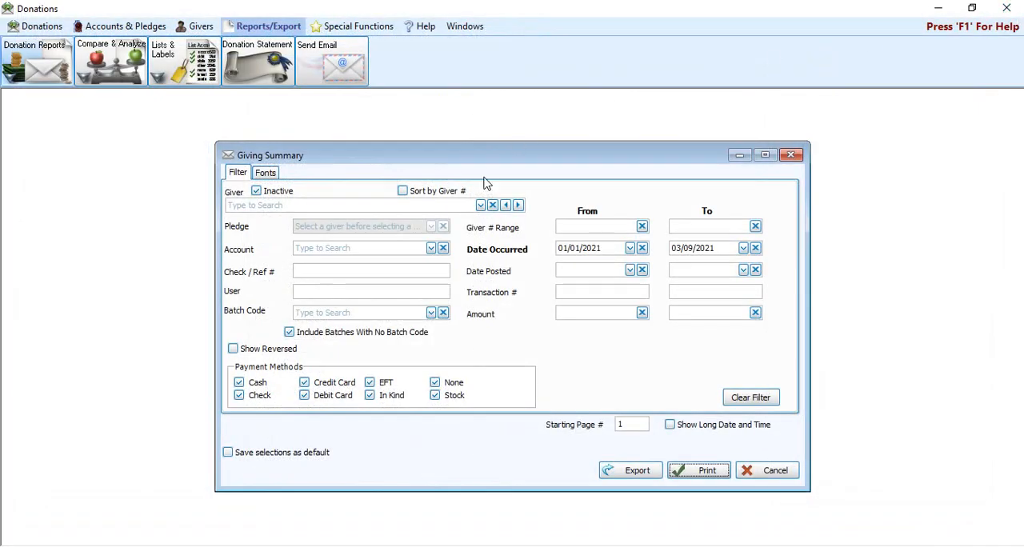
# Step: Filter the Giving Summary by batch code EARLY - 9:00 Service and preview it, closing the preview when done
pyautogui.click(432, 313)
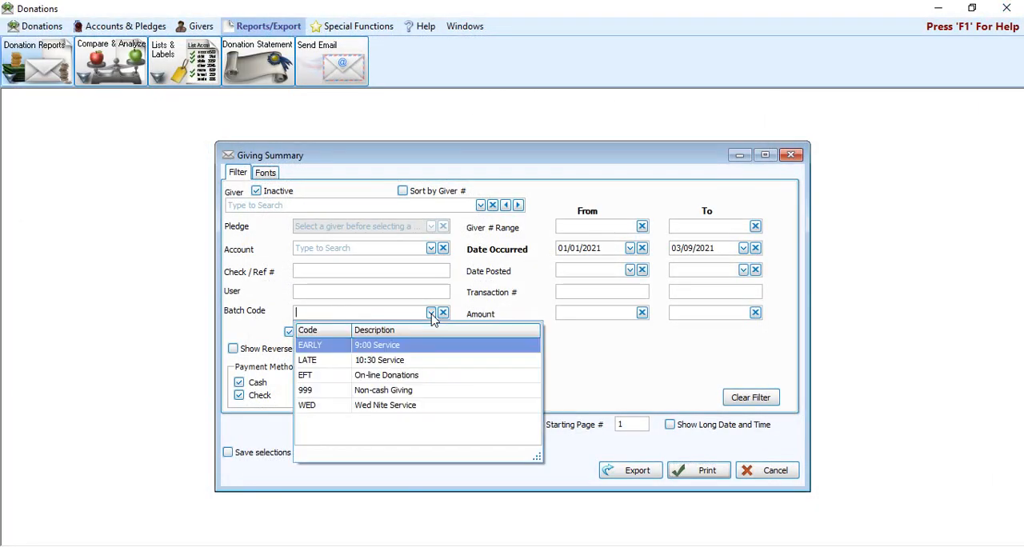
pyautogui.click(327, 352)
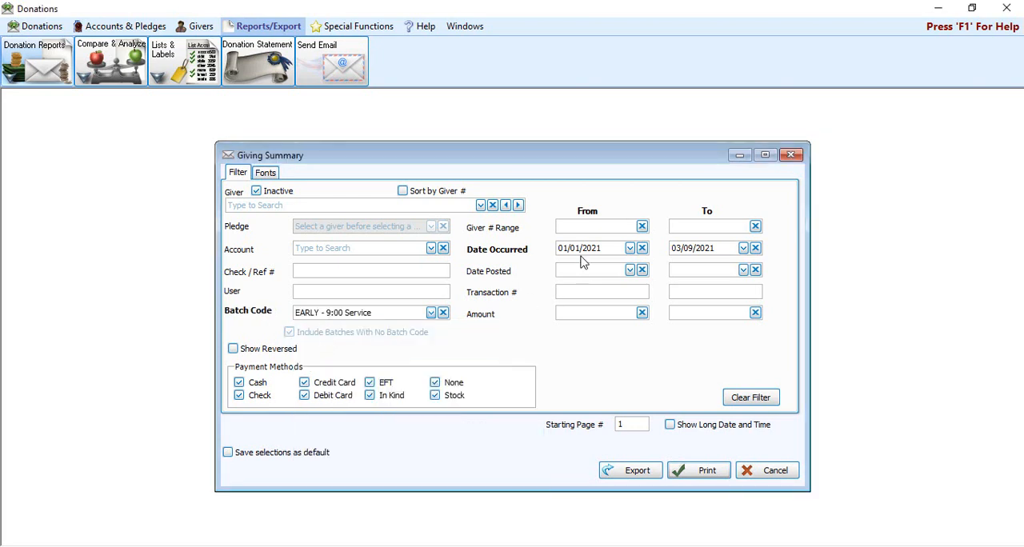
pyautogui.click(697, 472)
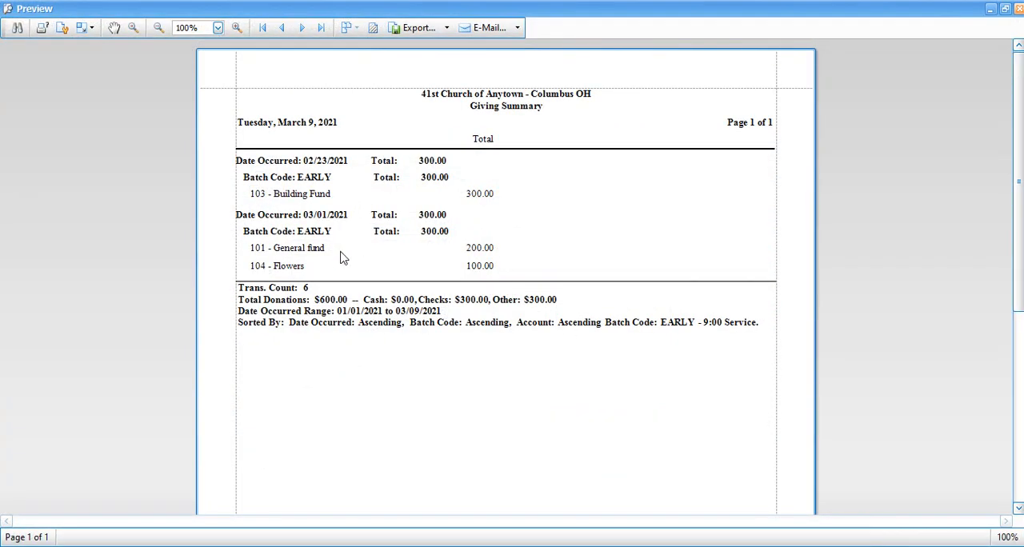
pyautogui.click(1019, 8)
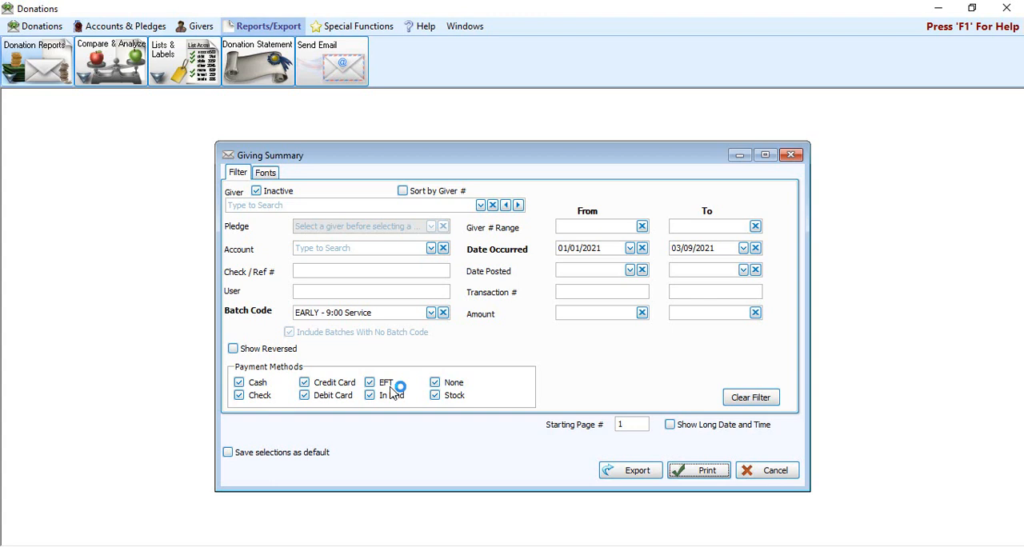
# Step: Close the Giving Summary and open the Deposit Slip report options
pyautogui.click(764, 471)
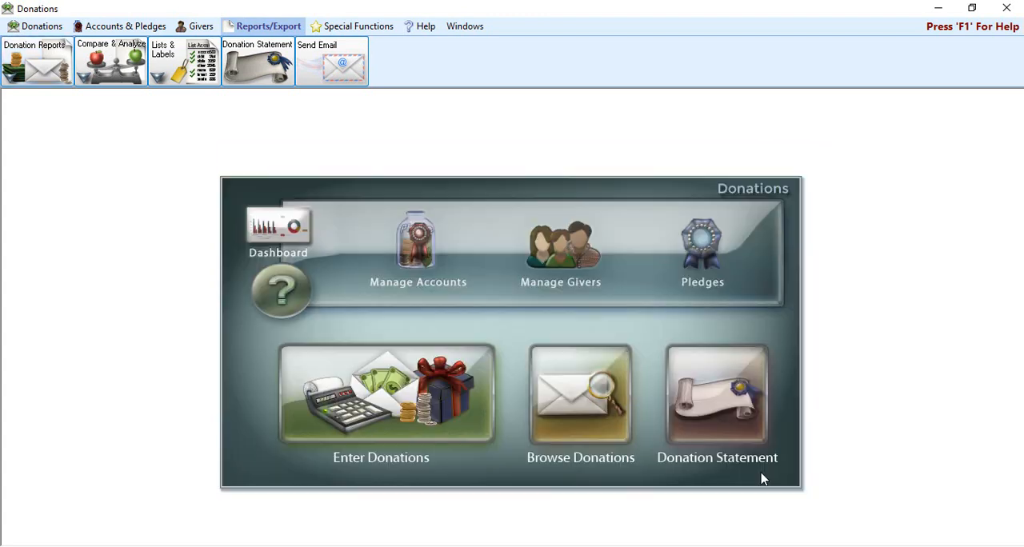
pyautogui.click(58, 61)
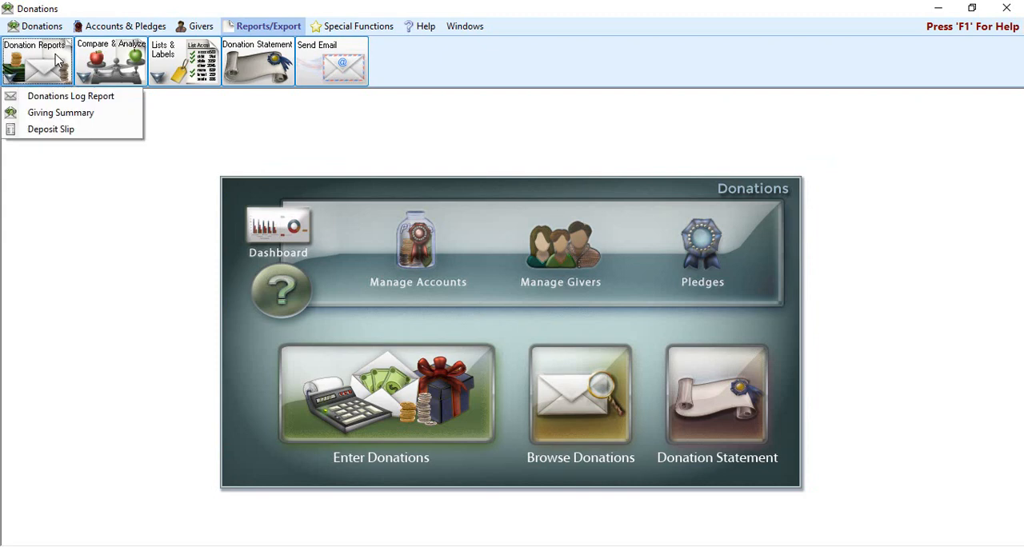
pyautogui.click(66, 132)
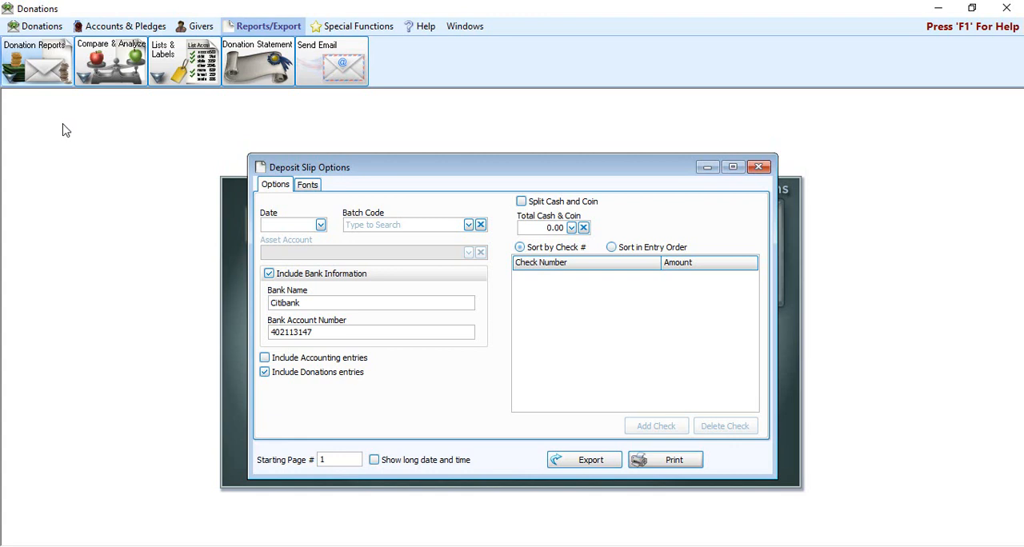
# Step: Set the deposit slip date to 02/02/2021 and look through the available batch codes without choosing one
pyautogui.click(307, 222)
pyautogui.click(320, 228)
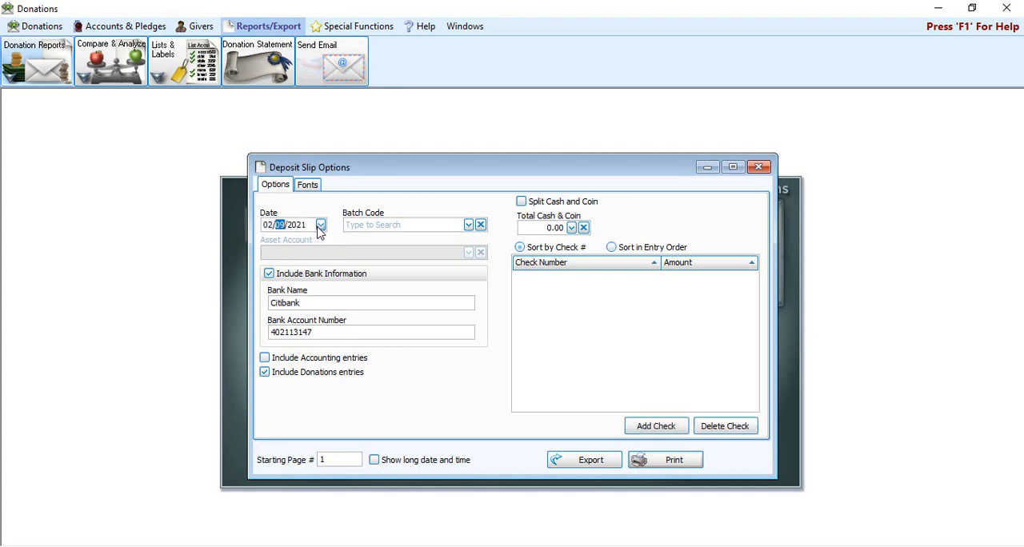
pyautogui.write('02')
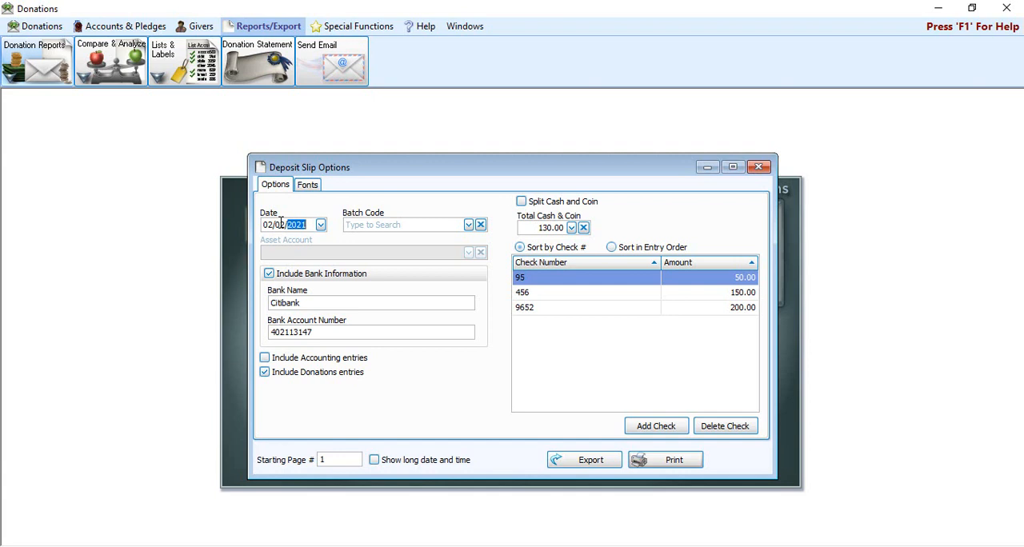
pyautogui.click(469, 226)
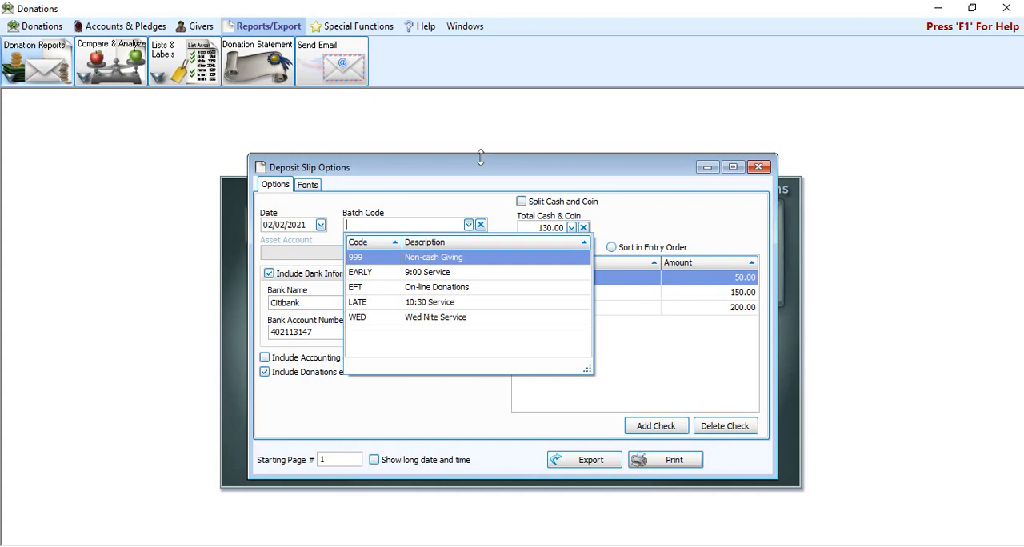
pyautogui.click(480, 227)
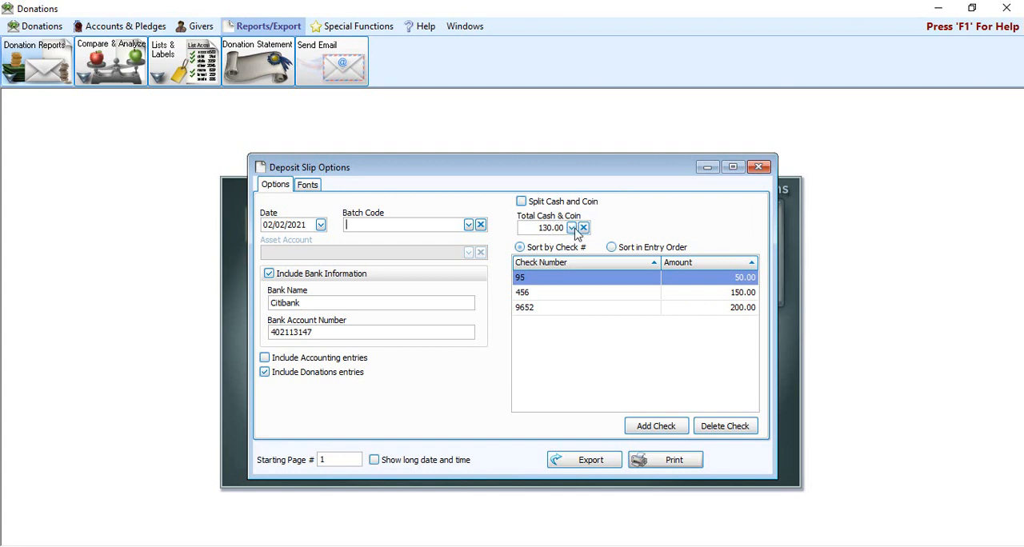
# Step: Try splitting cash and coin and sorting the checks in entry order, restoring the combined total and the sort by check number
pyautogui.click(525, 203)
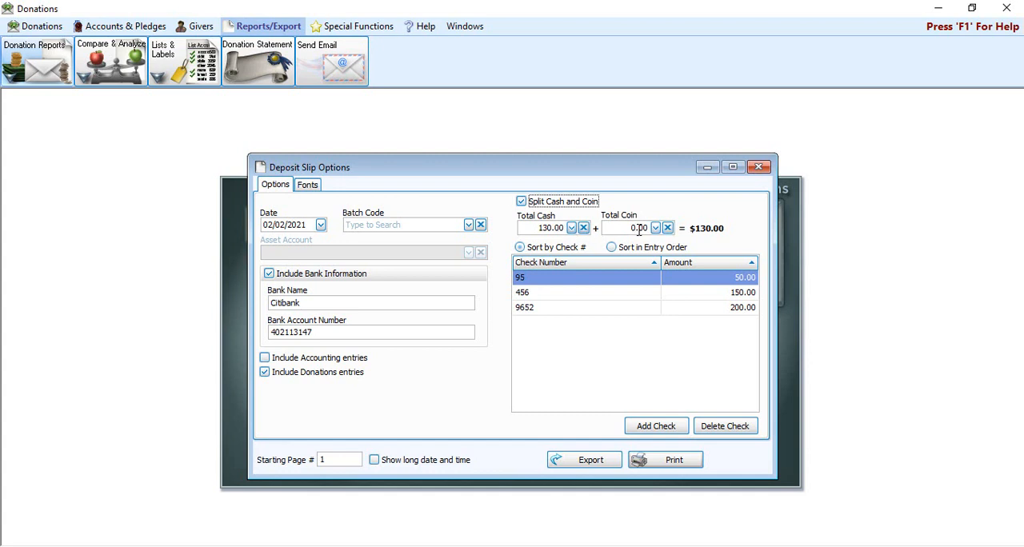
pyautogui.click(527, 205)
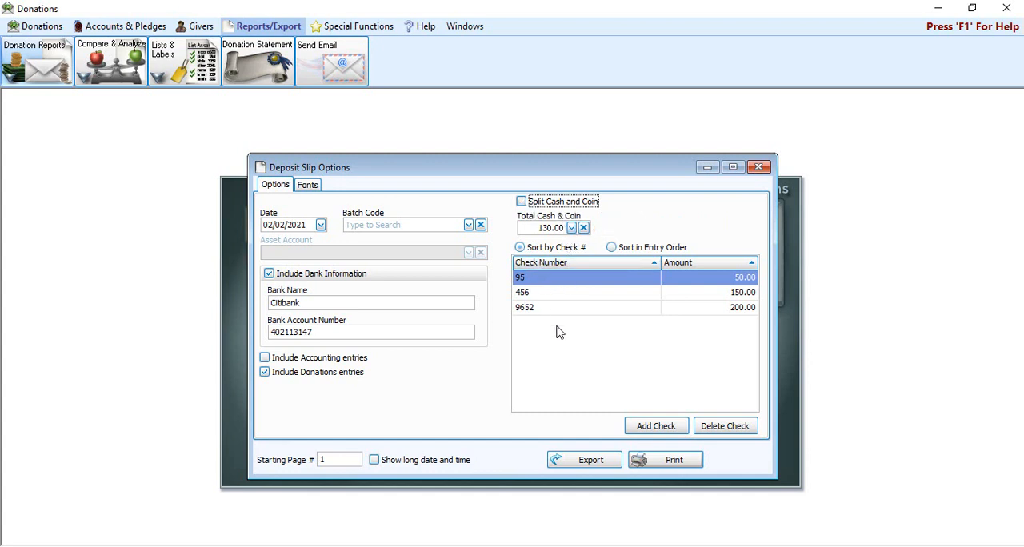
pyautogui.click(677, 251)
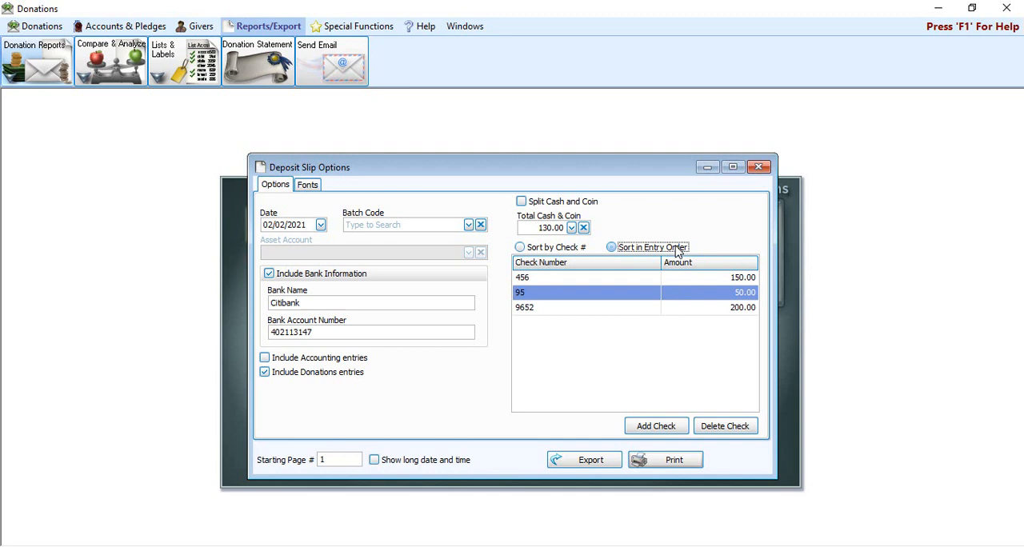
pyautogui.click(532, 249)
pyautogui.click(636, 249)
pyautogui.click(560, 249)
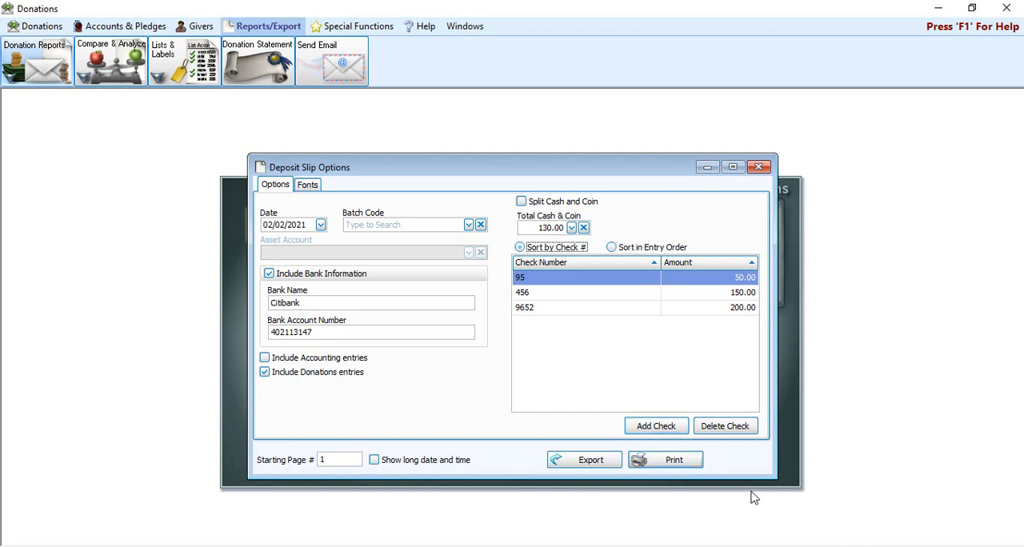
# Step: Preview the deposit slip for 02/02/2021 with its checks sorted by check number
pyautogui.click(668, 464)
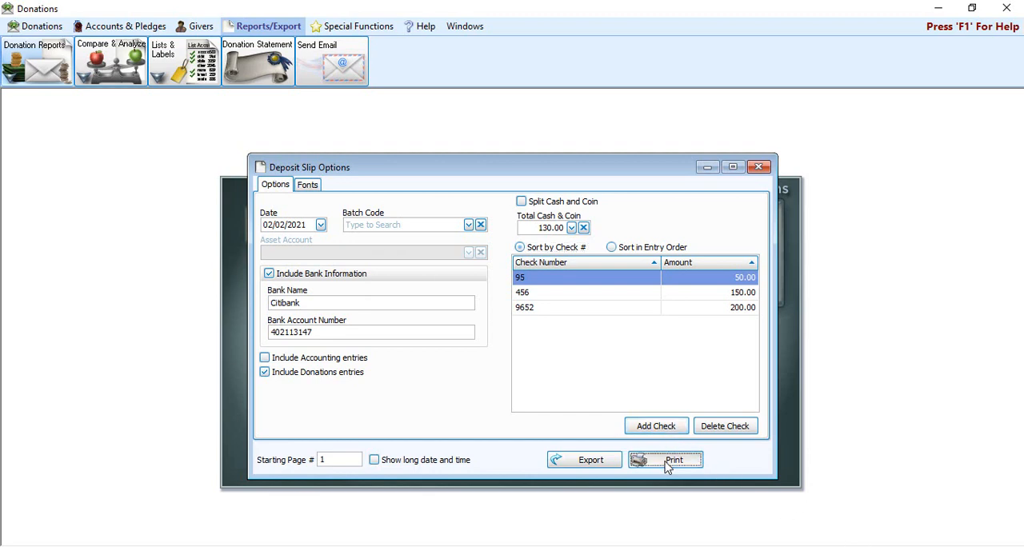